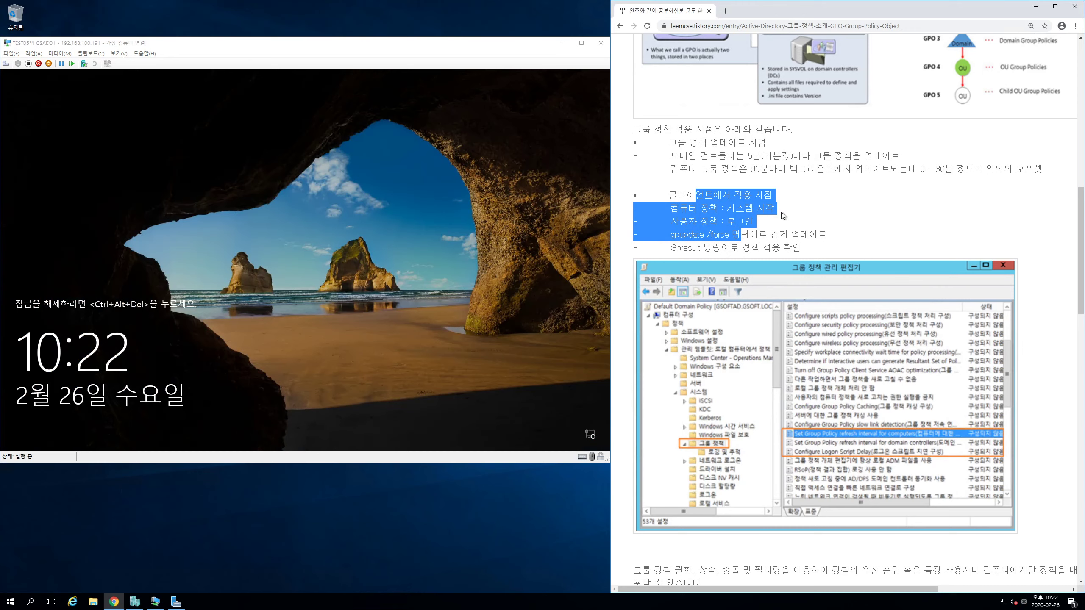
Switch to the GSAD01 virtual machine window, unlock it and sign in as the domain administrator with the account password
left_click(784, 220)
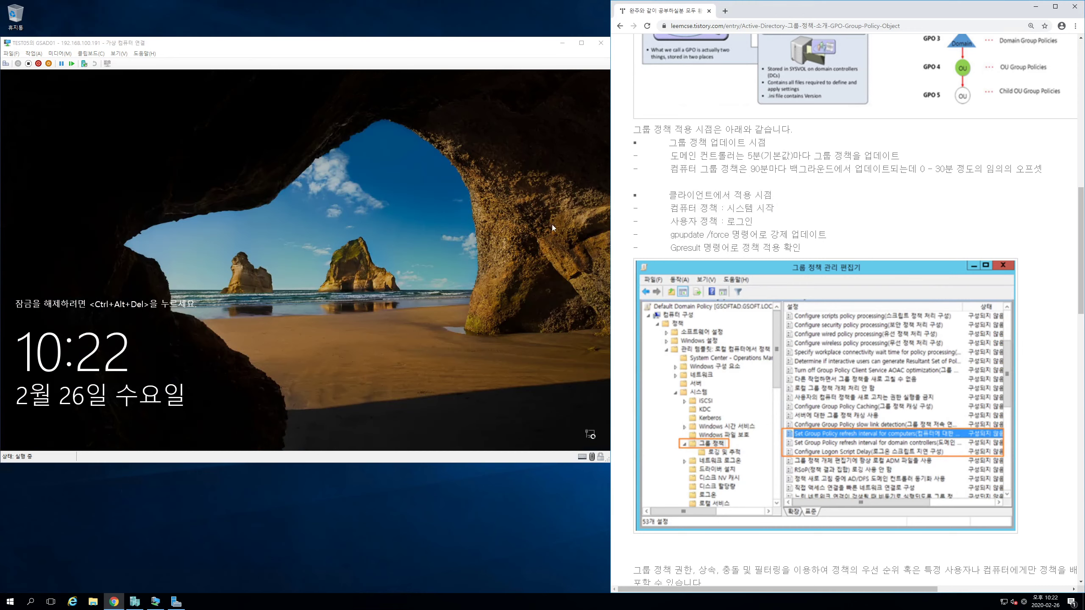
left_click(11, 74)
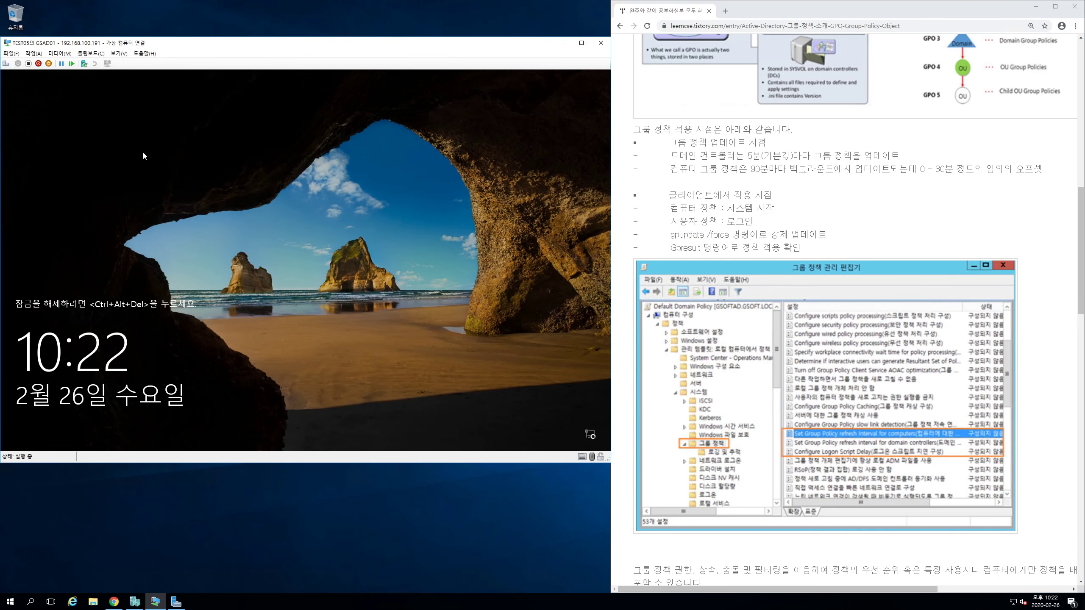
left_click(6, 63)
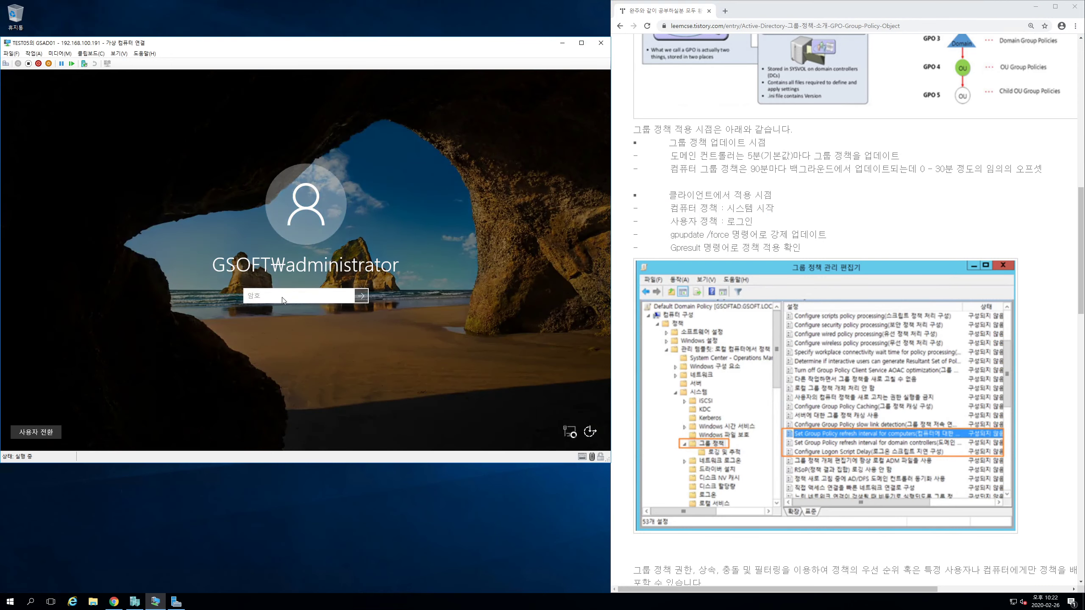
type("**************")
key("Return")
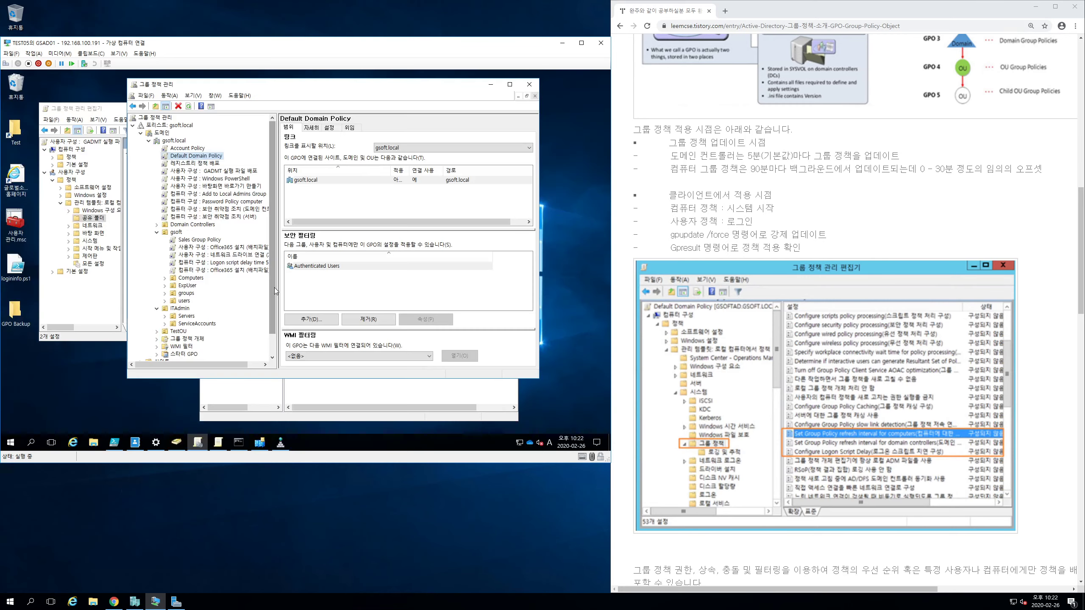
In the Chrome article, review the Group Policy update intervals for domain controllers and computers, including the random offset
left_click(756, 178)
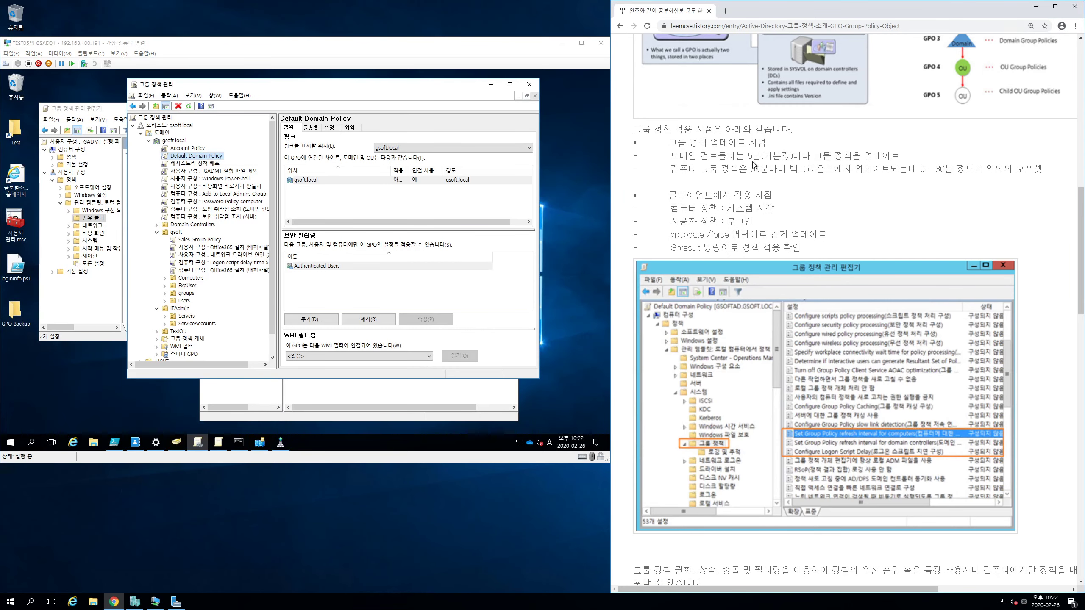
left_click_drag(678, 156, 781, 158)
left_click(771, 179)
left_click_drag(679, 168, 787, 168)
left_click(869, 182)
left_click_drag(925, 170, 983, 169)
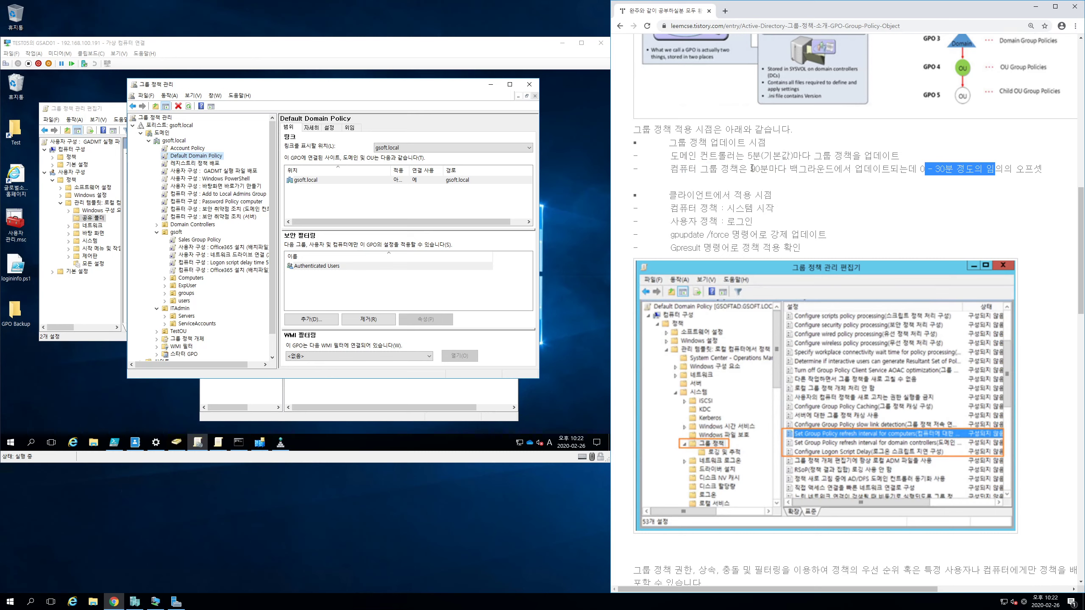
left_click(698, 172)
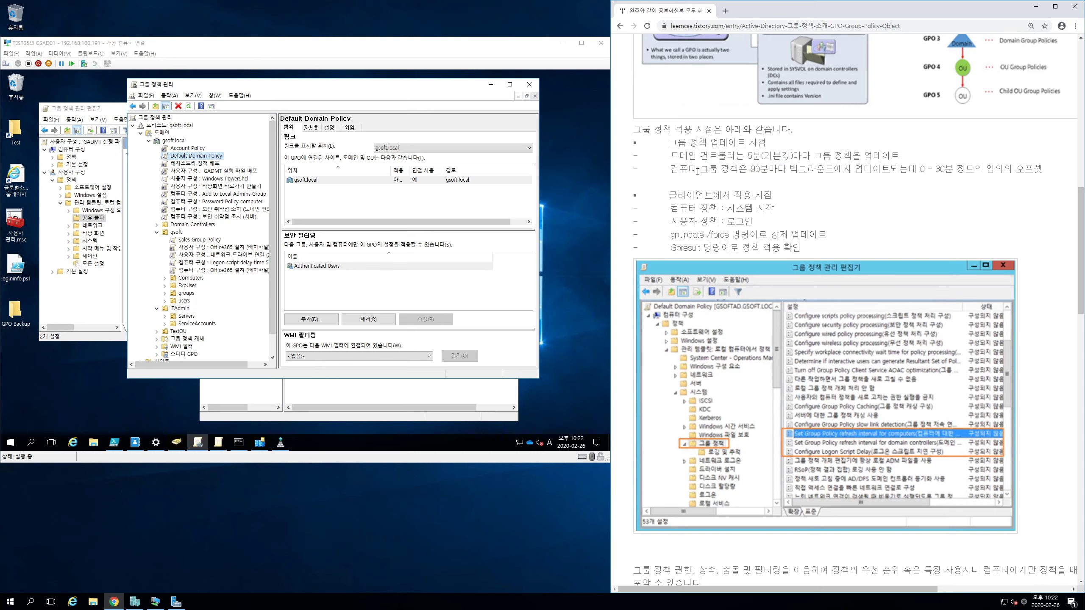
left_click_drag(677, 168, 894, 171)
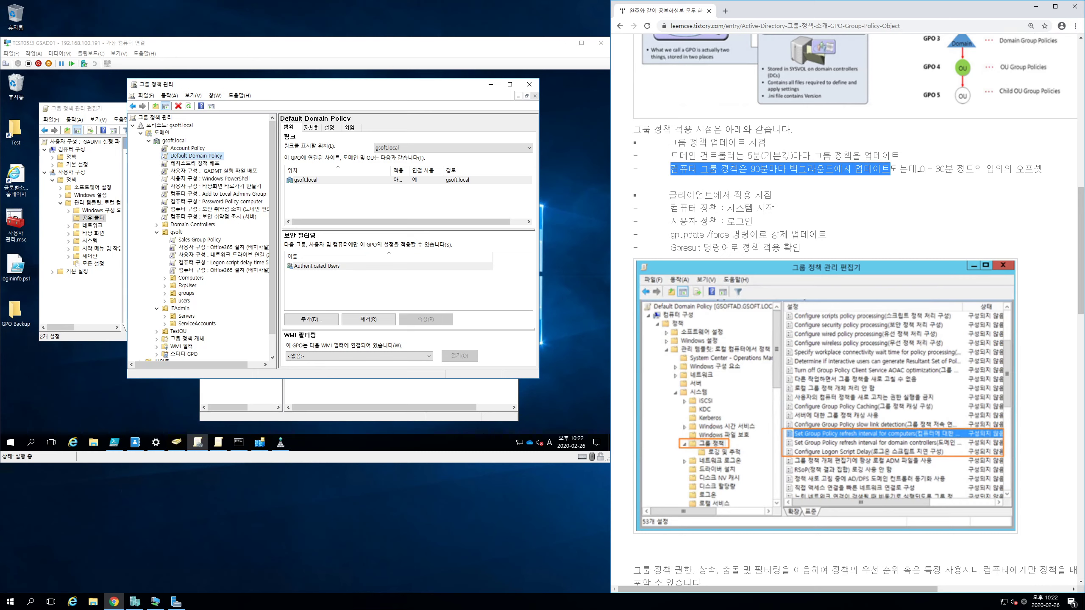
left_click_drag(917, 169, 974, 169)
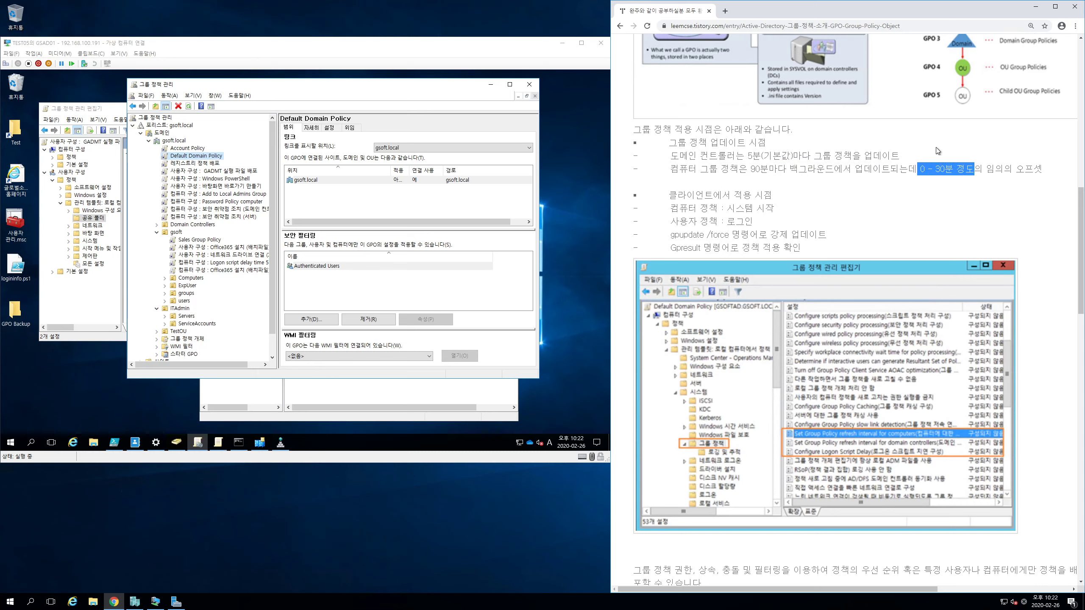
left_click(730, 208)
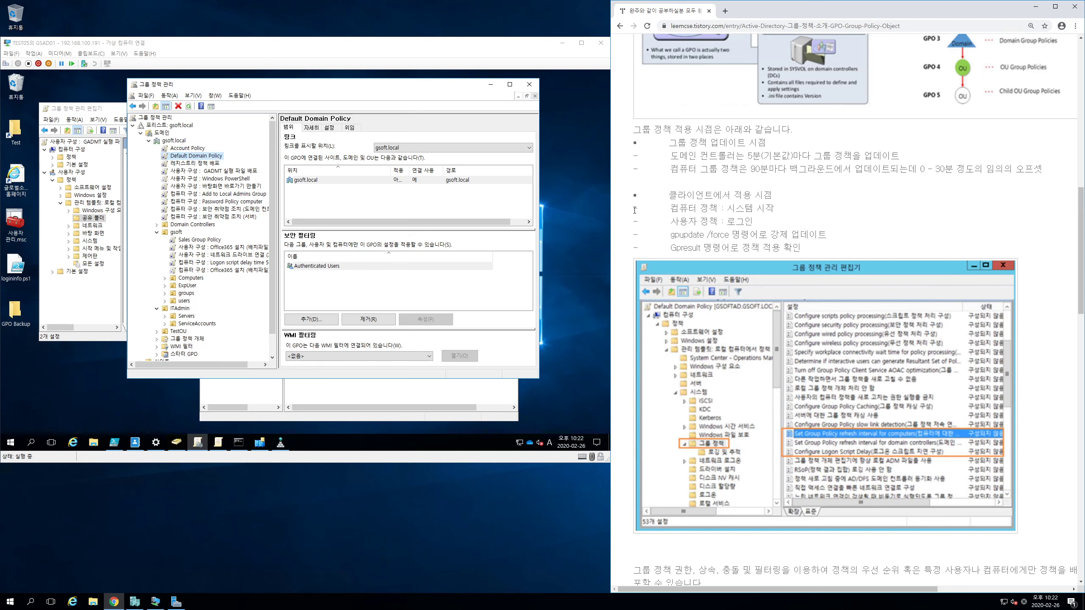
In the virtual machine, open the GPO "사용자 구성 : GADMT 실행 파일 배포" for editing
left_click(229, 170)
right_click(229, 170)
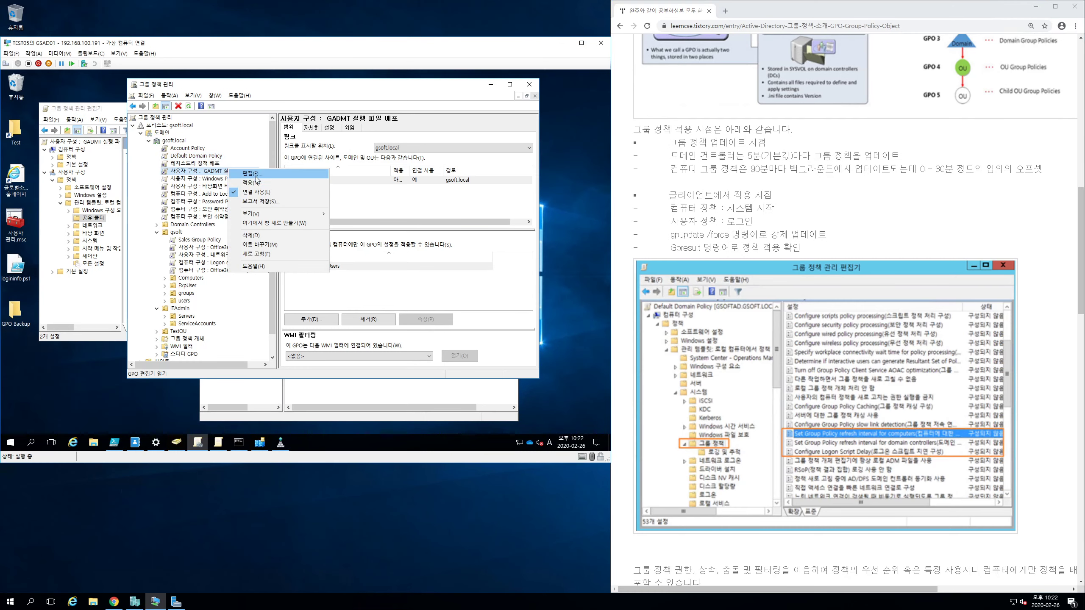
left_click(259, 188)
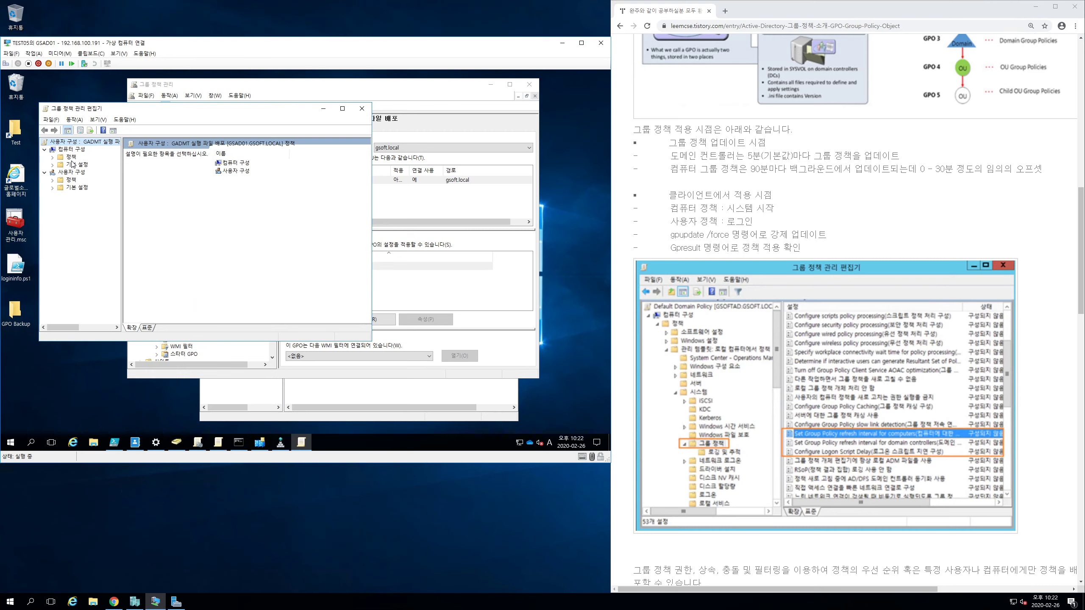
Examine the startup and shutdown script entries under the computer configuration's Windows 설정 policies
double_click(70, 158)
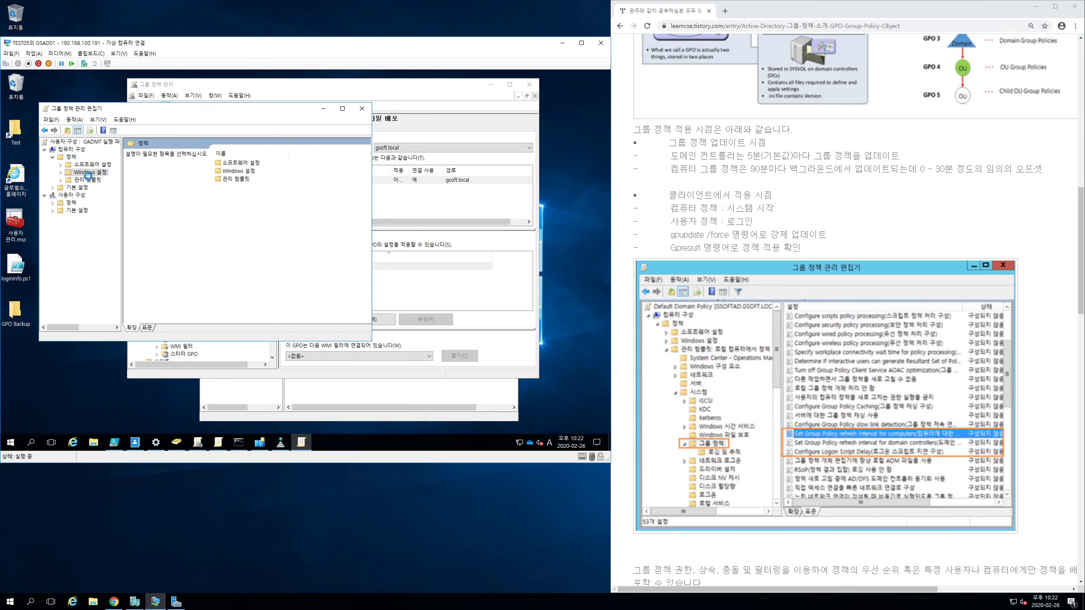
left_click(60, 173)
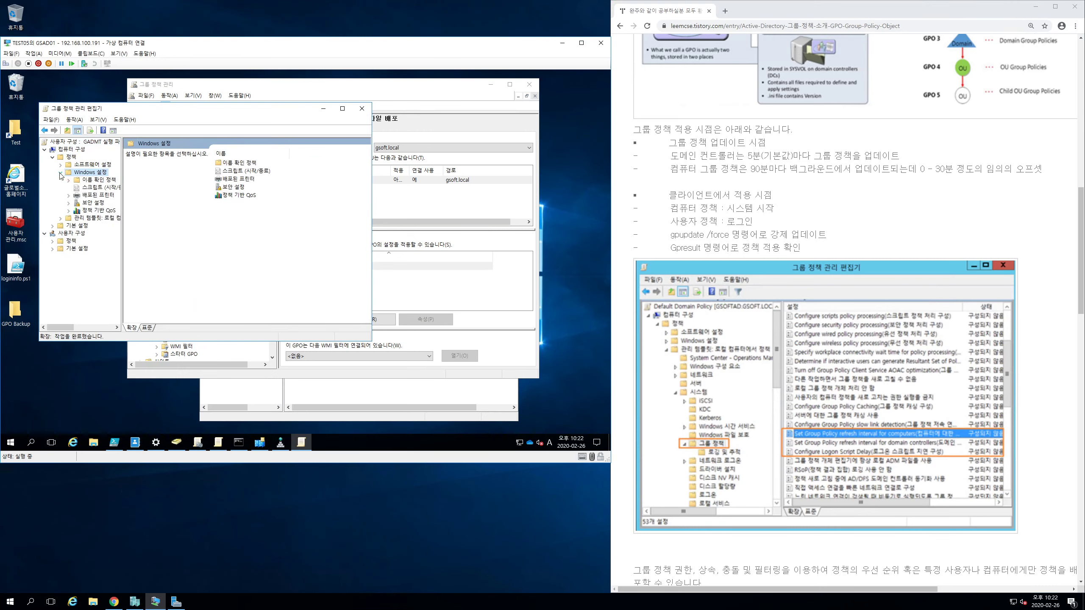
left_click(60, 174)
left_click(100, 188)
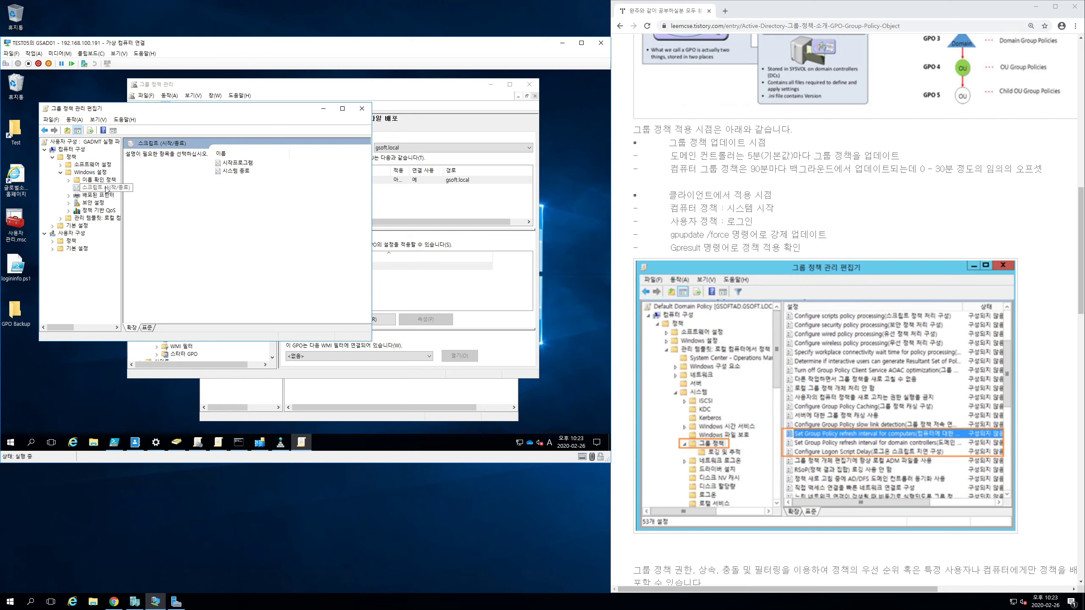
left_click(240, 164)
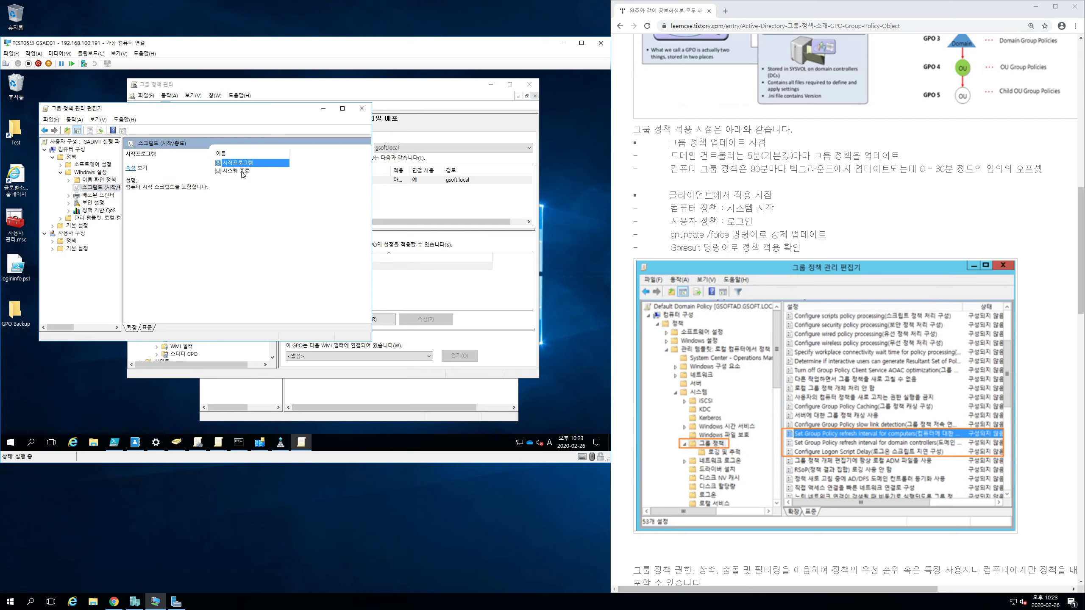
left_click(240, 172)
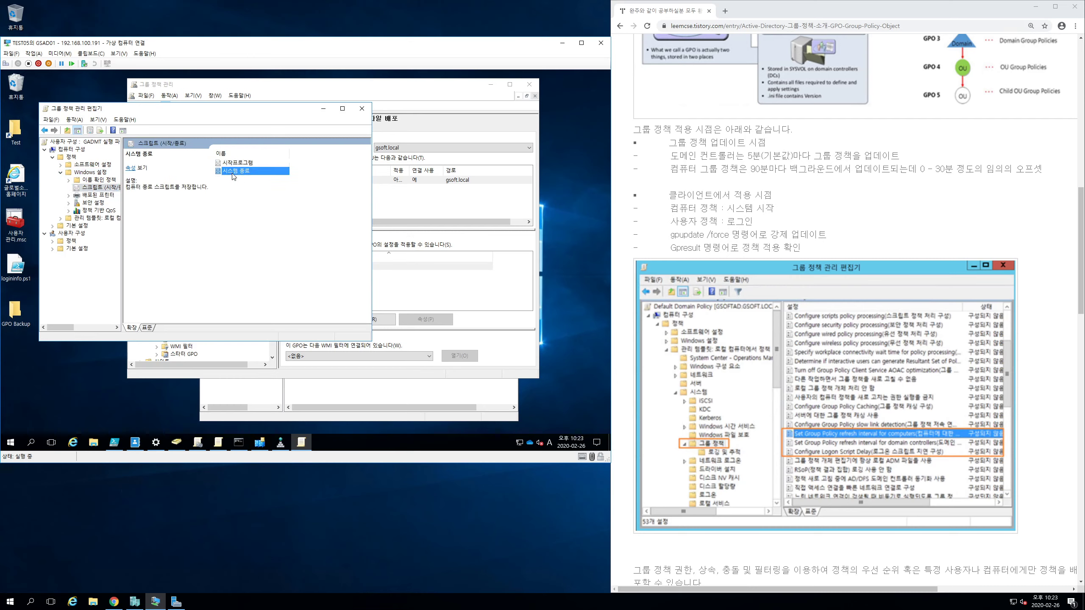
Examine the logon and logoff script entries under the user configuration's Windows 설정 policies
left_click(53, 241)
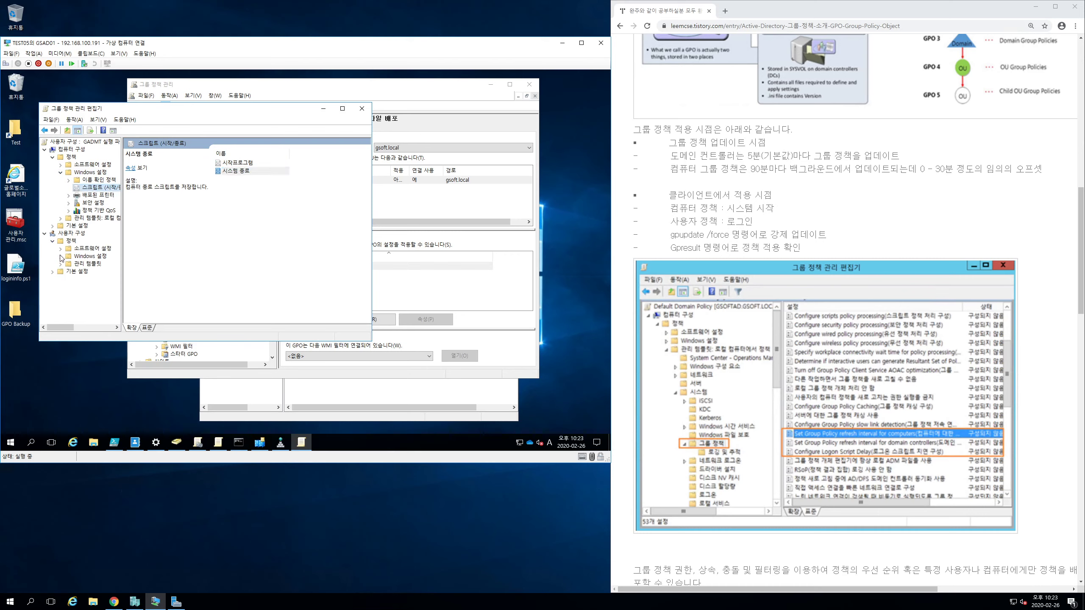
left_click(61, 257)
left_click(101, 263)
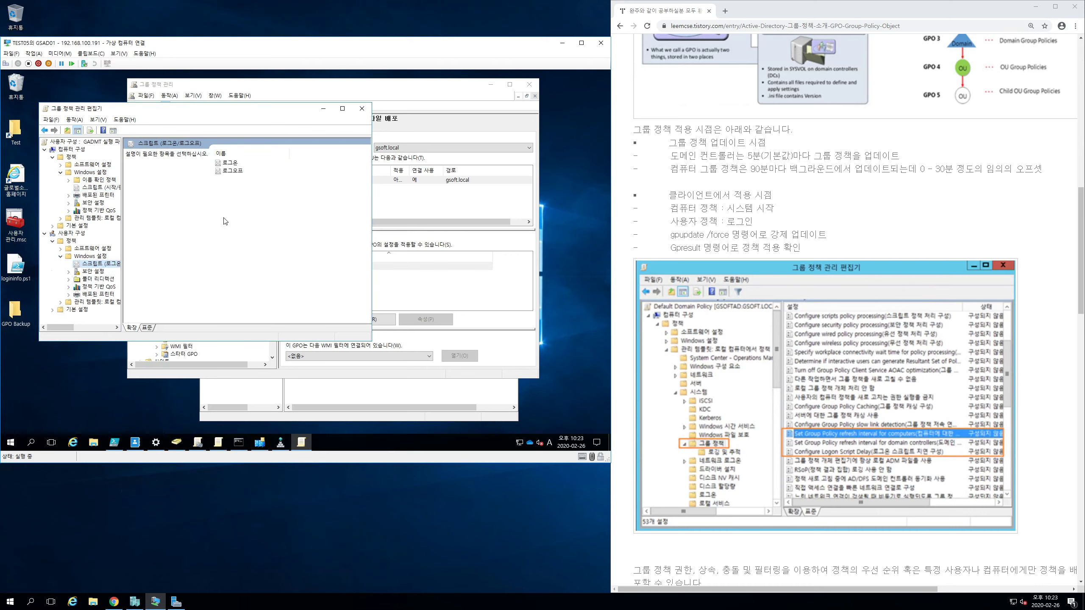
left_click(231, 171)
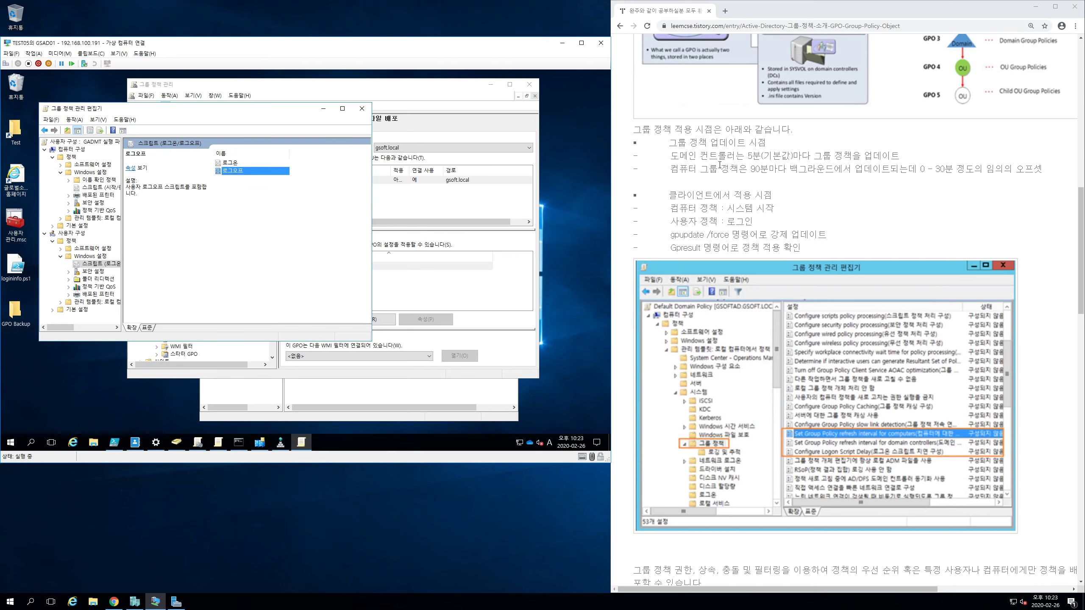
In the Chrome article, highlight the computer policy update interval and the gpupdate /force command
left_click_drag(688, 169, 768, 168)
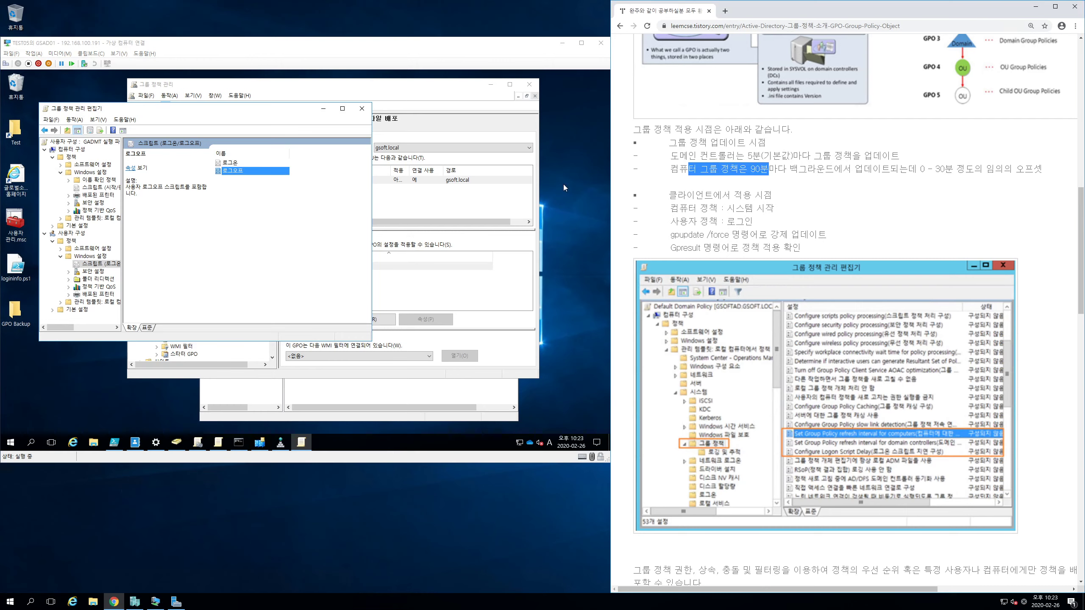
left_click(761, 185)
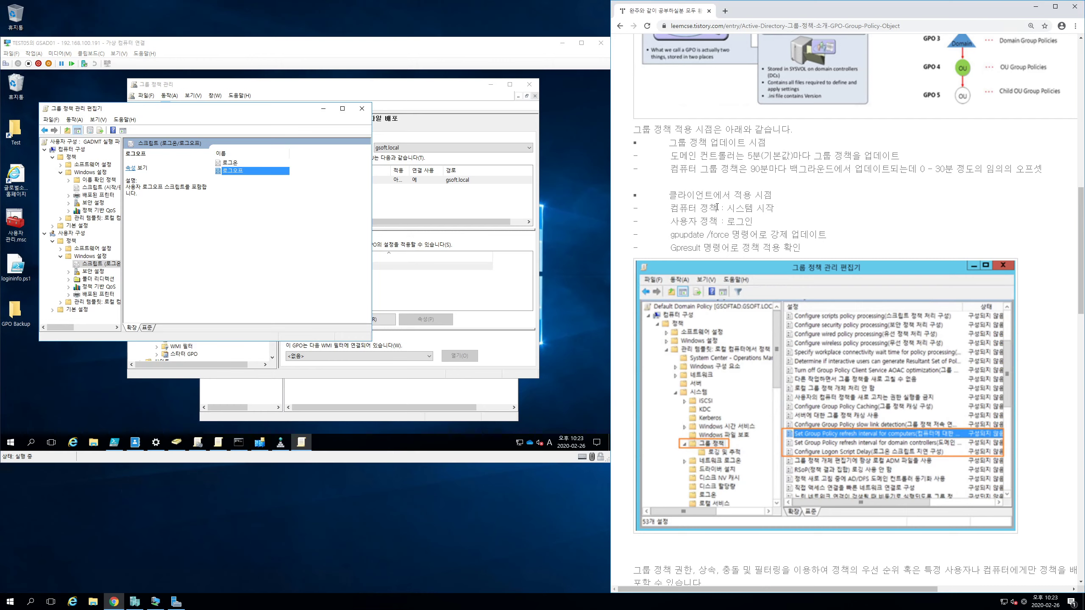
left_click_drag(671, 234, 728, 234)
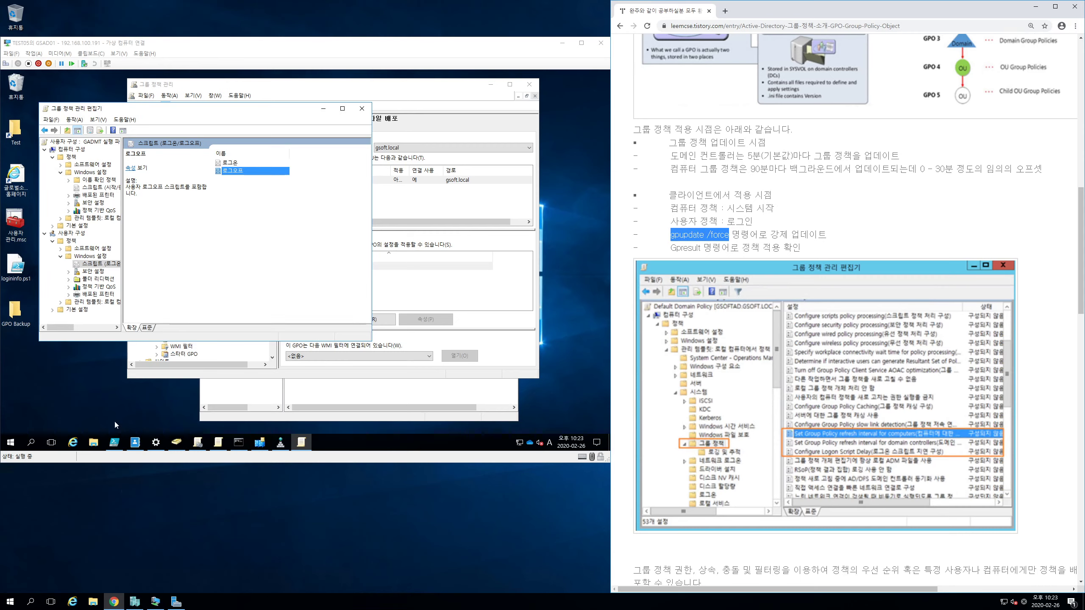
In the virtual machine's Command Prompt, clear the screen and run gpupdate /force
left_click(239, 443)
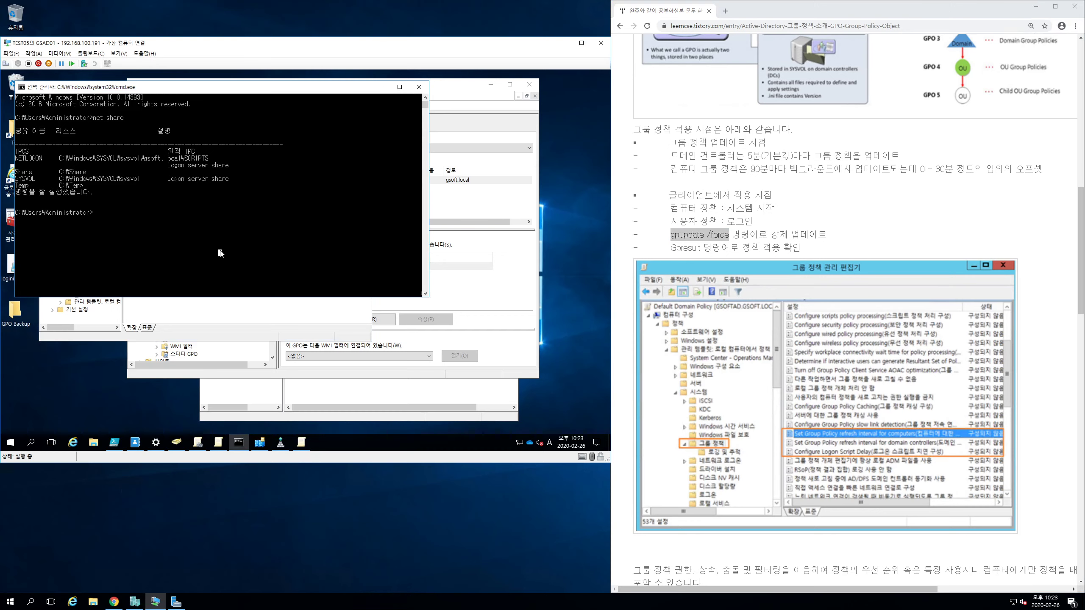
type("cls")
key("Return")
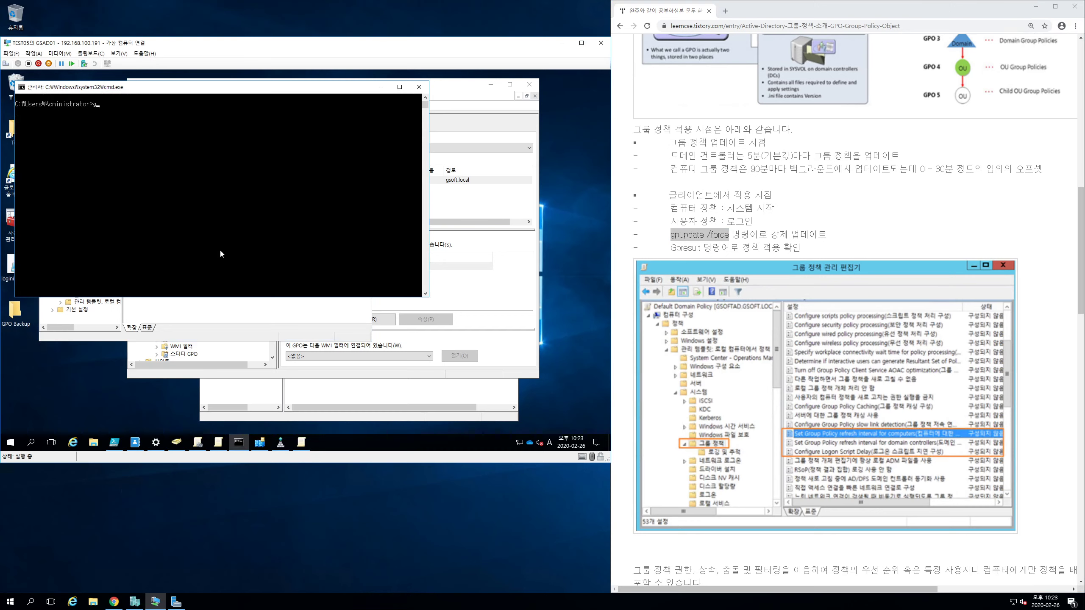
type("gpupdate /force")
key("Return")
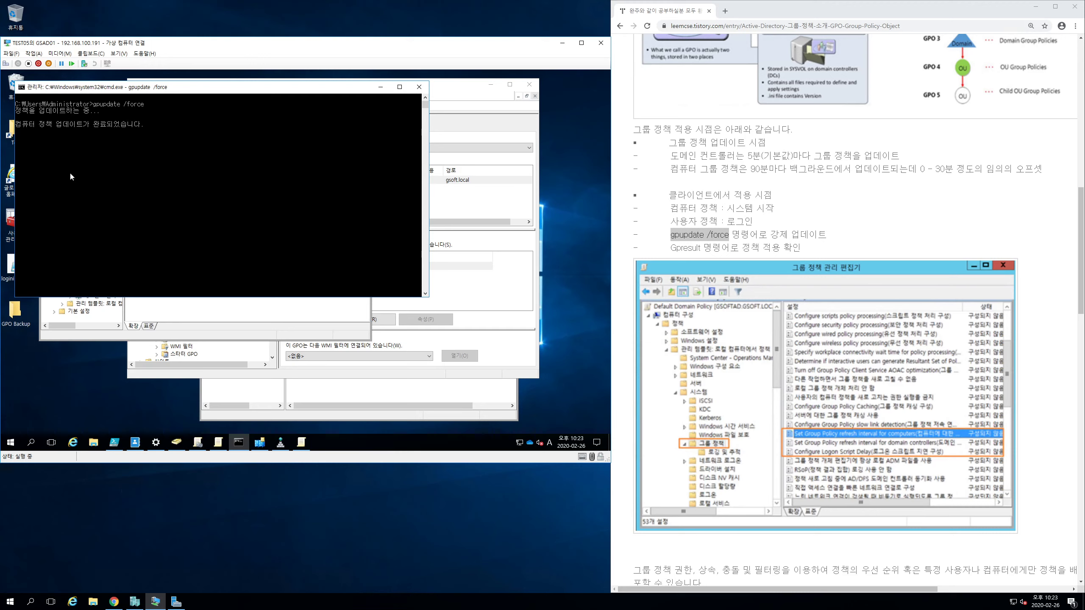
key("Return")
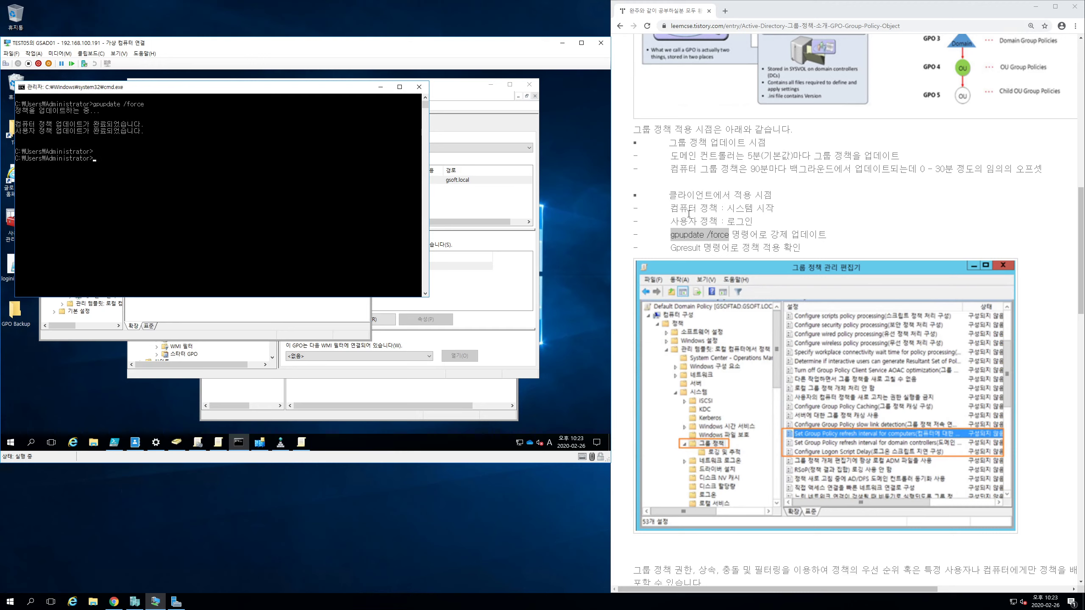
In the Chrome article, review when computer and user policies apply on clients, the background refresh and the forced update command
left_click(735, 208)
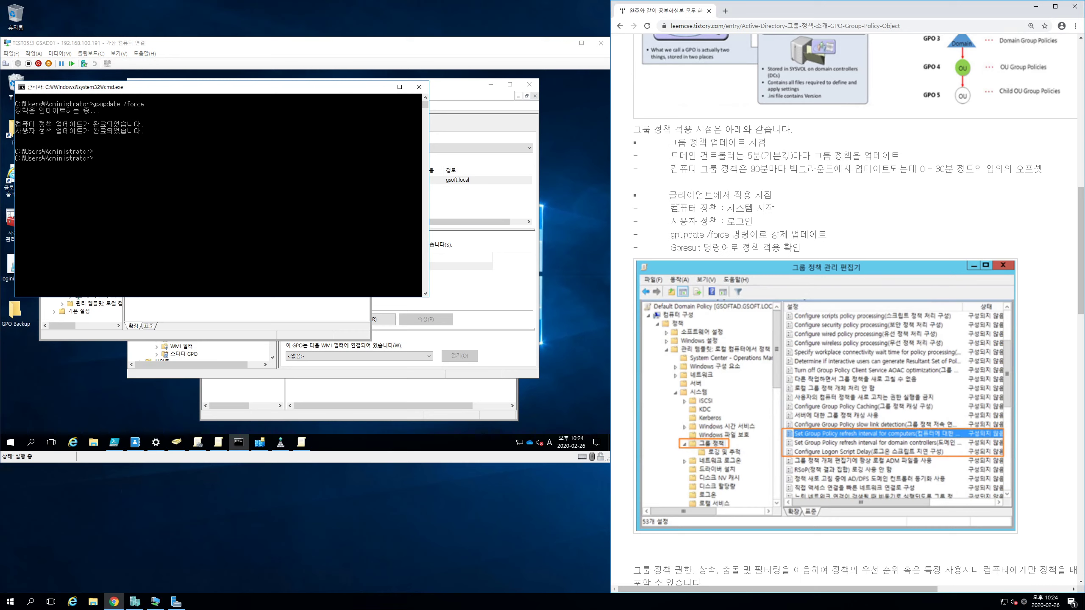
left_click_drag(677, 209, 776, 209)
left_click(735, 208)
left_click(778, 213)
left_click_drag(675, 221, 669, 221)
left_click(690, 222)
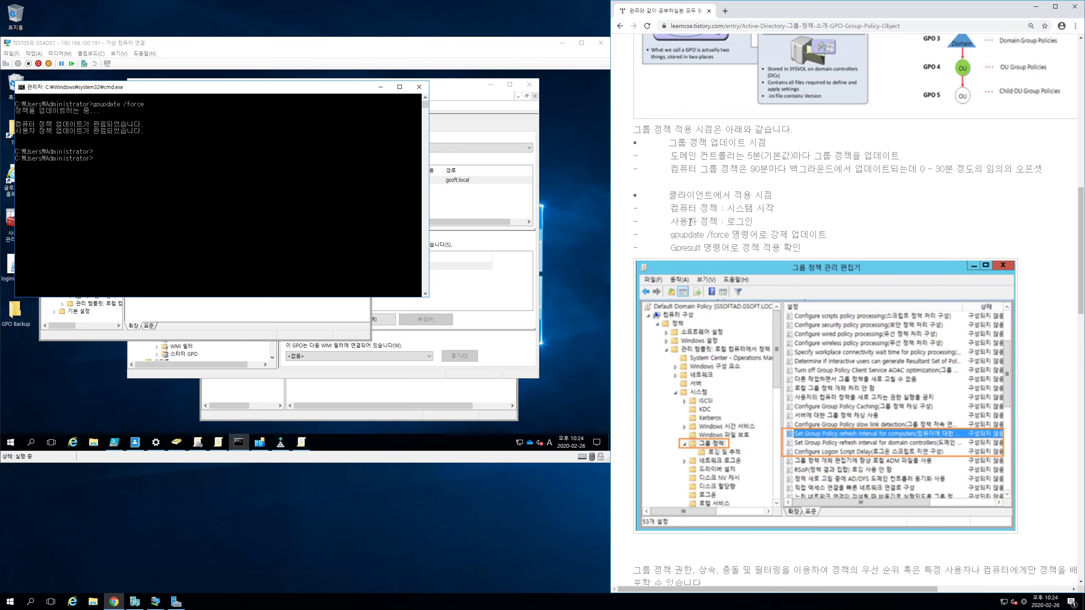
mouse_move(670, 221)
left_mouse_down()
mouse_move(759, 225)
mouse_move(671, 222)
left_mouse_up()
left_click(738, 223)
left_click_drag(748, 169, 787, 185)
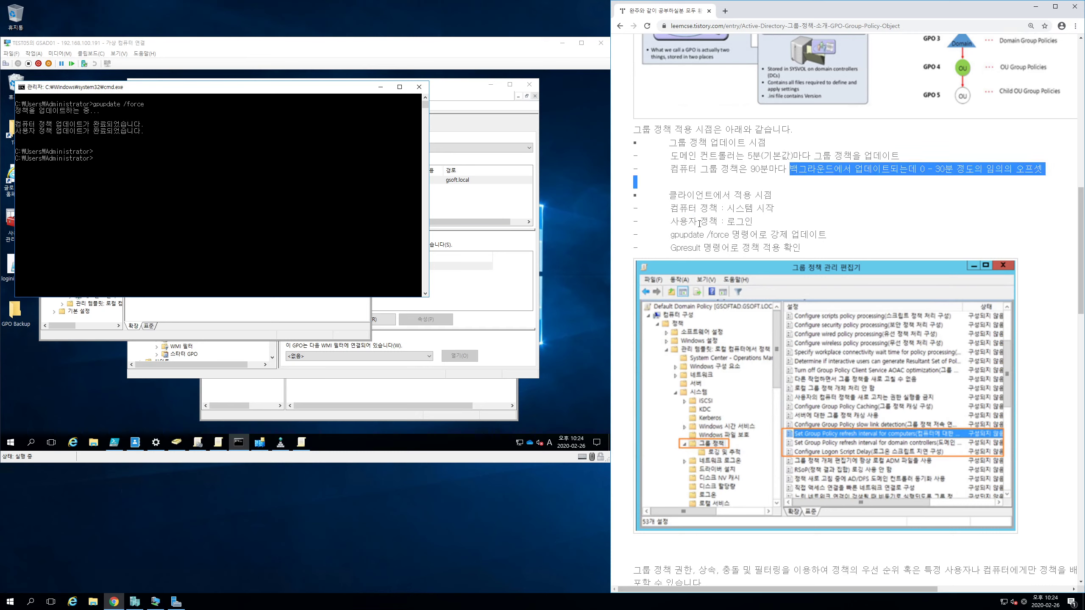
left_click_drag(670, 235, 743, 235)
left_click(742, 234)
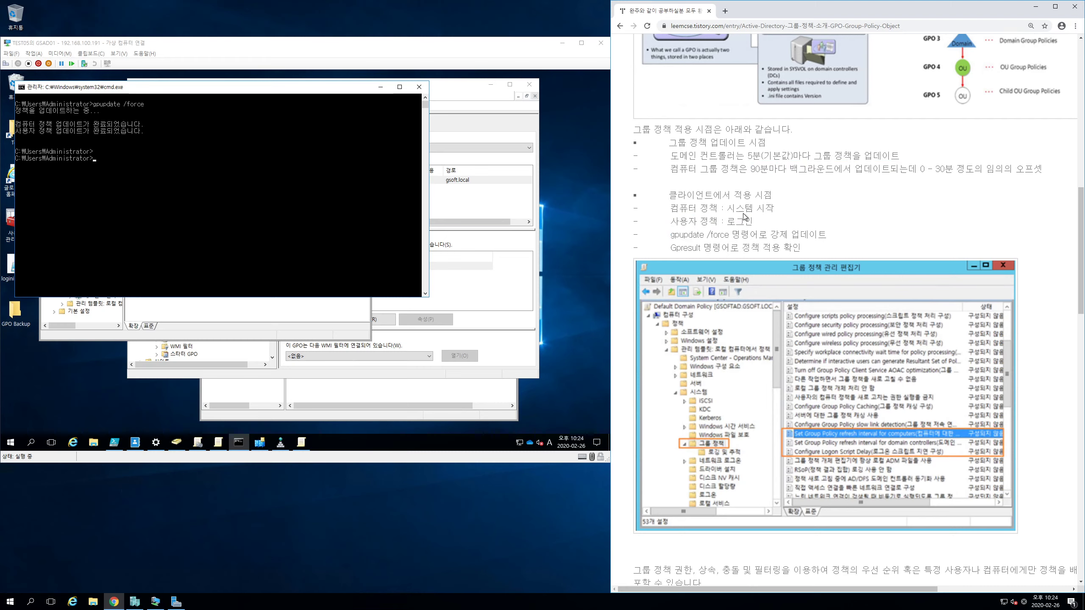
left_click_drag(677, 193, 764, 222)
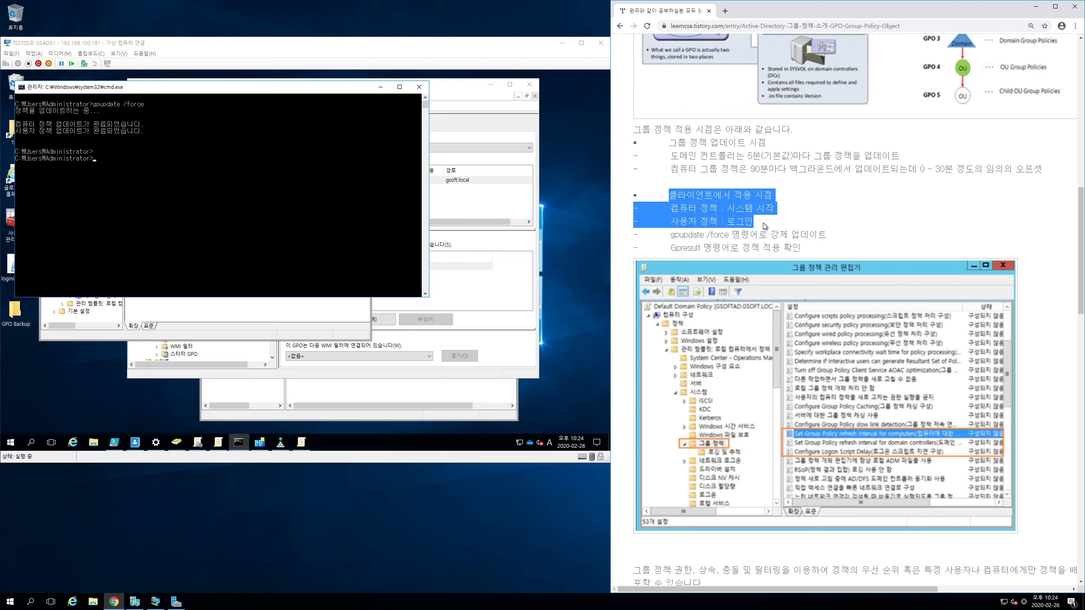
left_click(763, 225)
left_click_drag(731, 219, 666, 194)
left_click(793, 212)
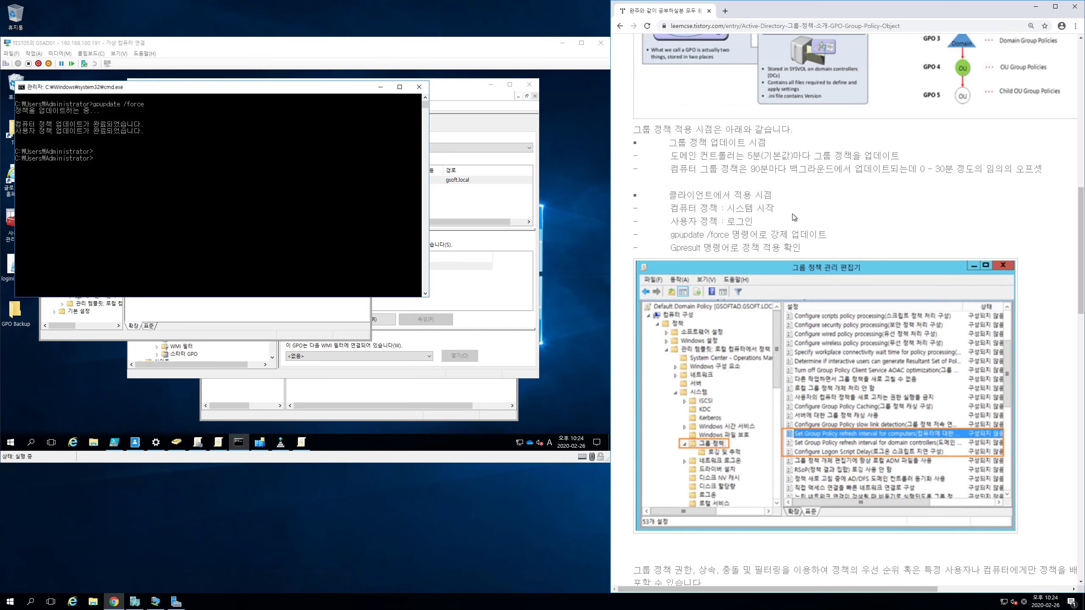
In the virtual machine's Command Prompt, run gpresult -r to list the applied Group Policy results
left_click(320, 219)
key("Return")
key("Return")
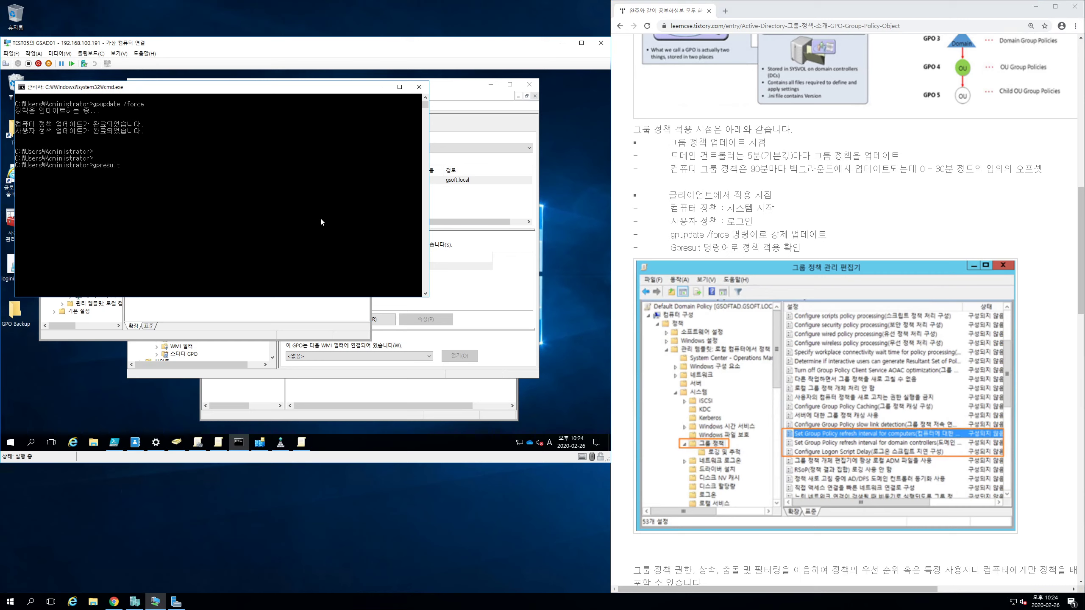
type("gpresult  -r")
key("Return")
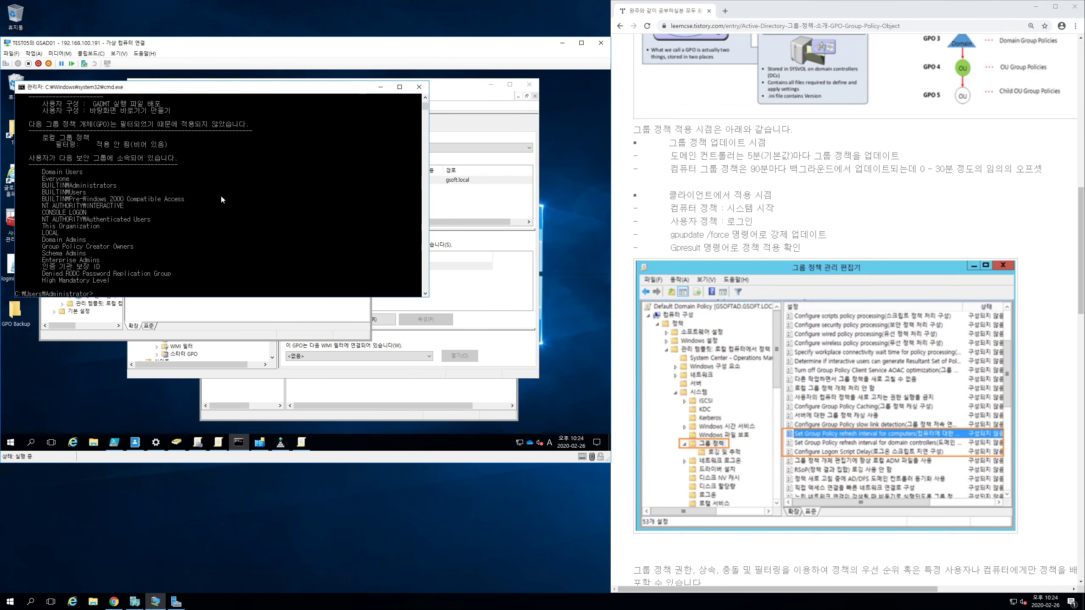
Review the gpresult -r output back to its beginning and highlight the command with the report header lines
scroll(214, 188, "up", 15)
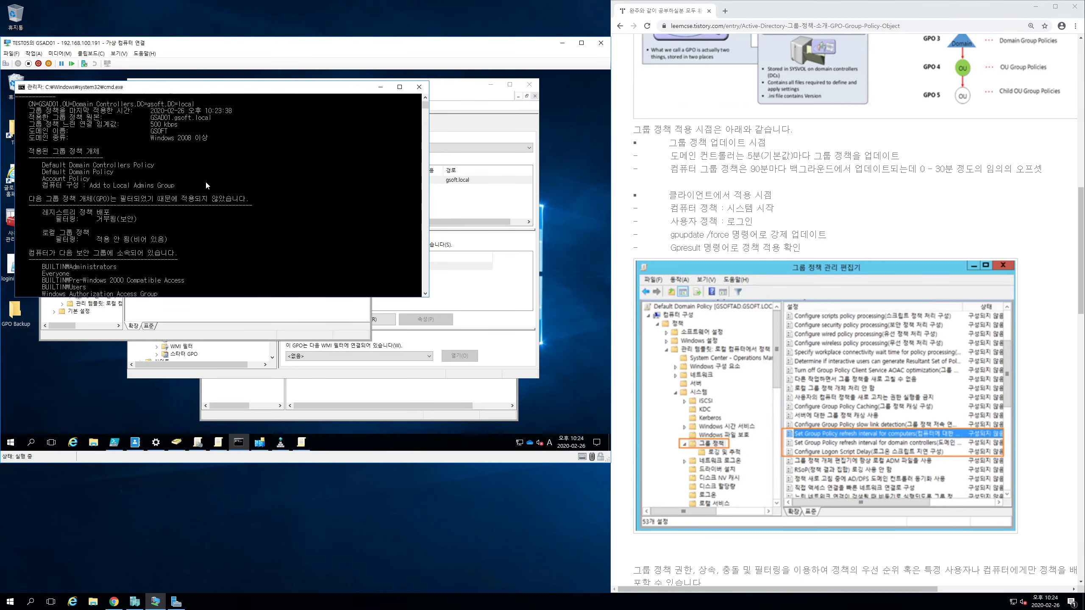
scroll(205, 181, "up", 10)
left_click(90, 165)
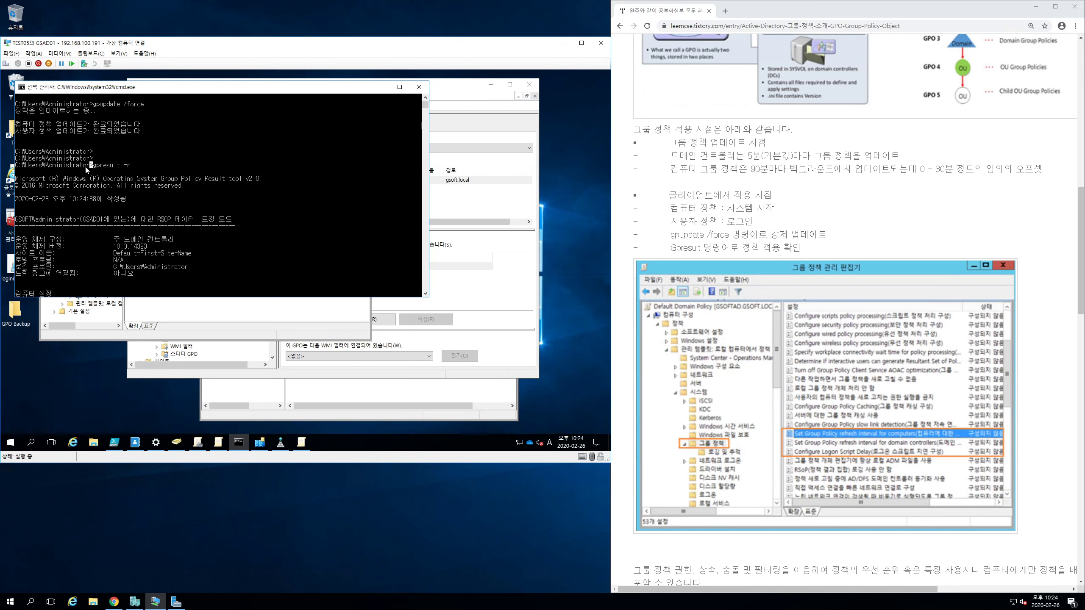
left_click(172, 185)
left_click_drag(21, 167, 215, 247)
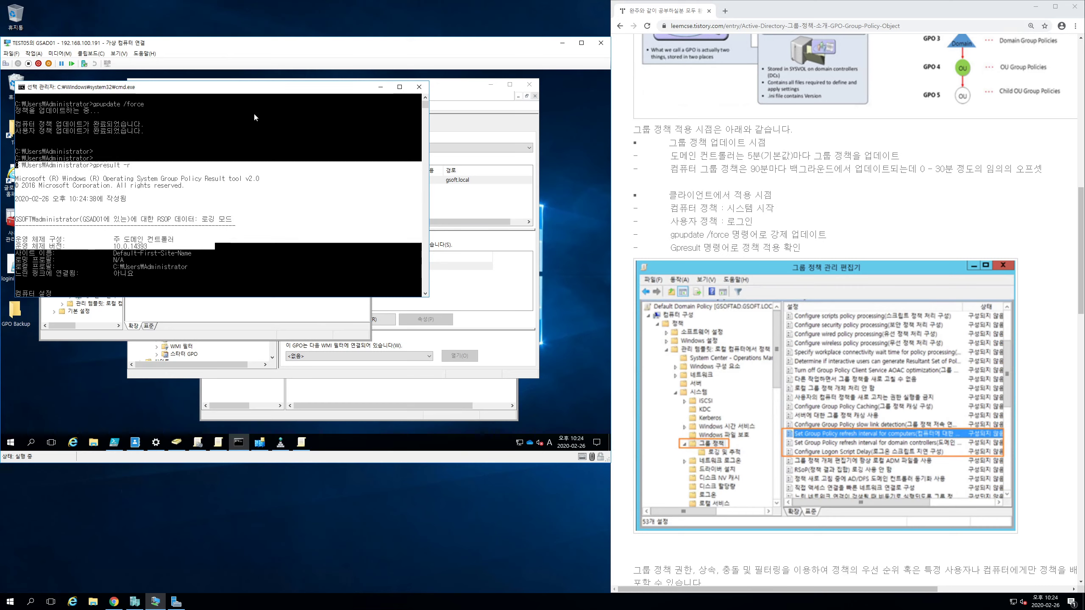
Move the Command Prompt window aside and delete the existing administrator on GSAD01 entry under Group Policy Results in Group Policy Management
left_click_drag(281, 95, 436, 188)
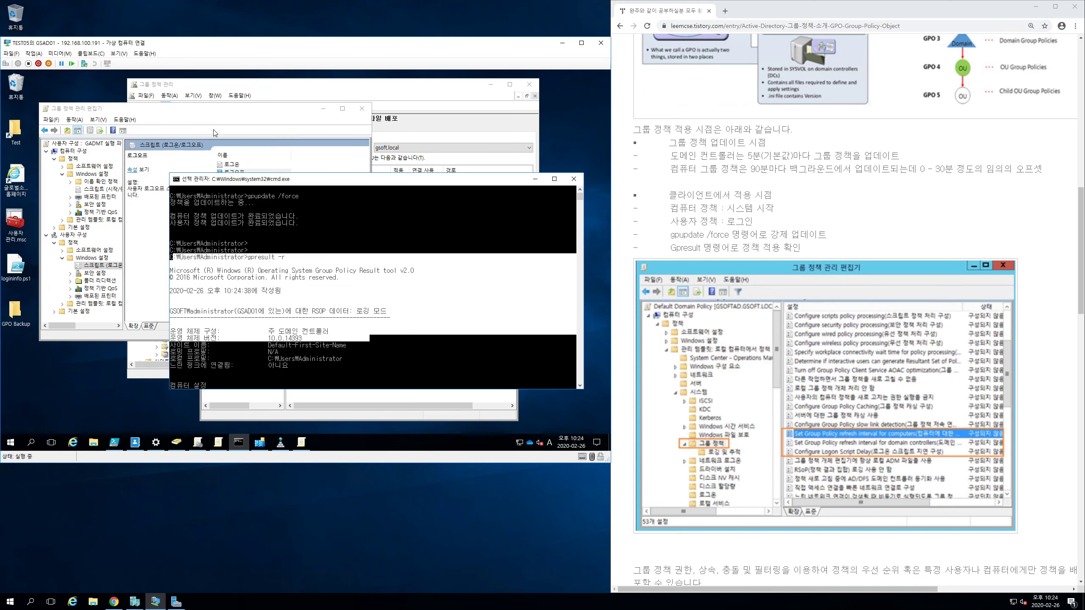
left_click(243, 86)
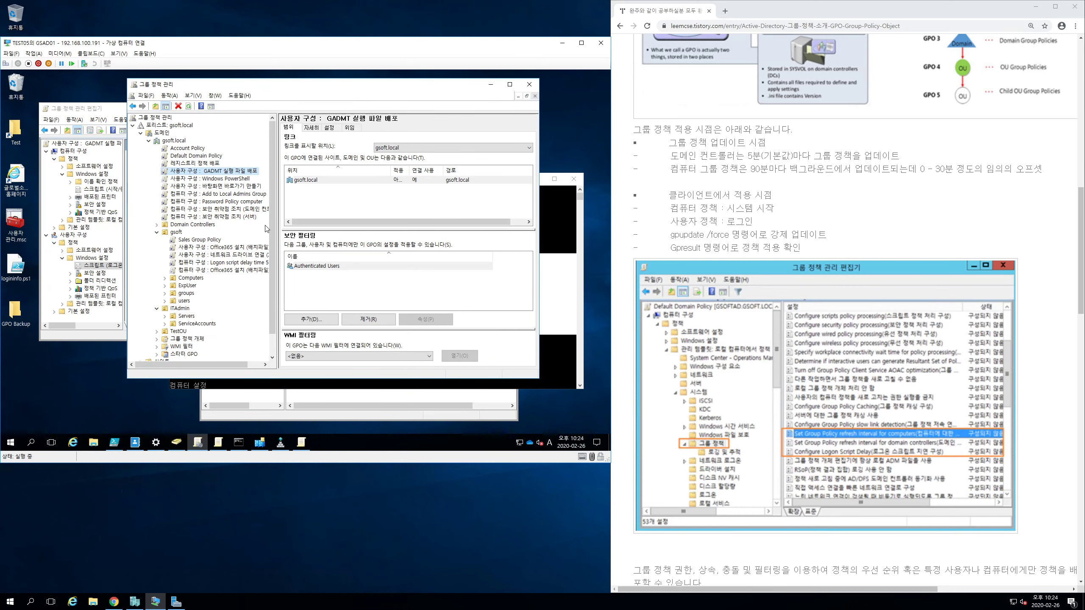
scroll(268, 314, "down", 1)
left_click(162, 354)
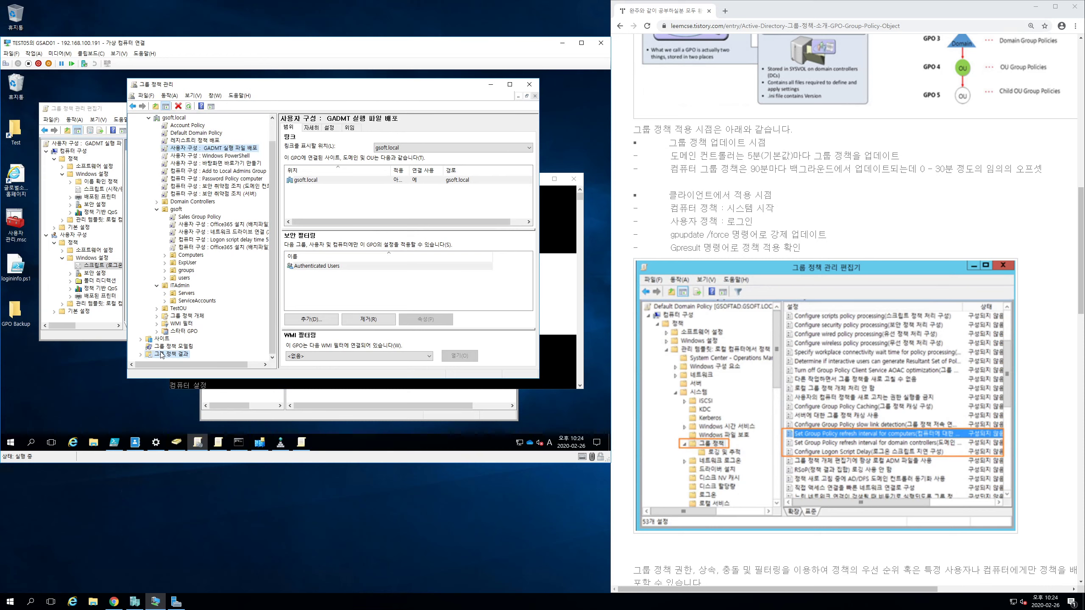
left_click(141, 354)
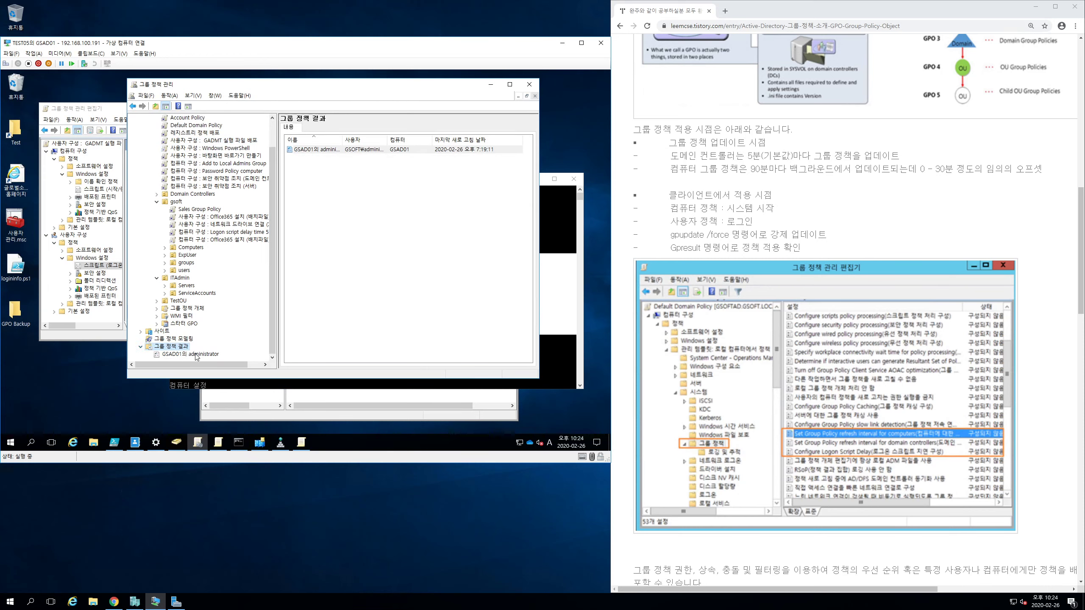
left_click(195, 354)
right_click(198, 354)
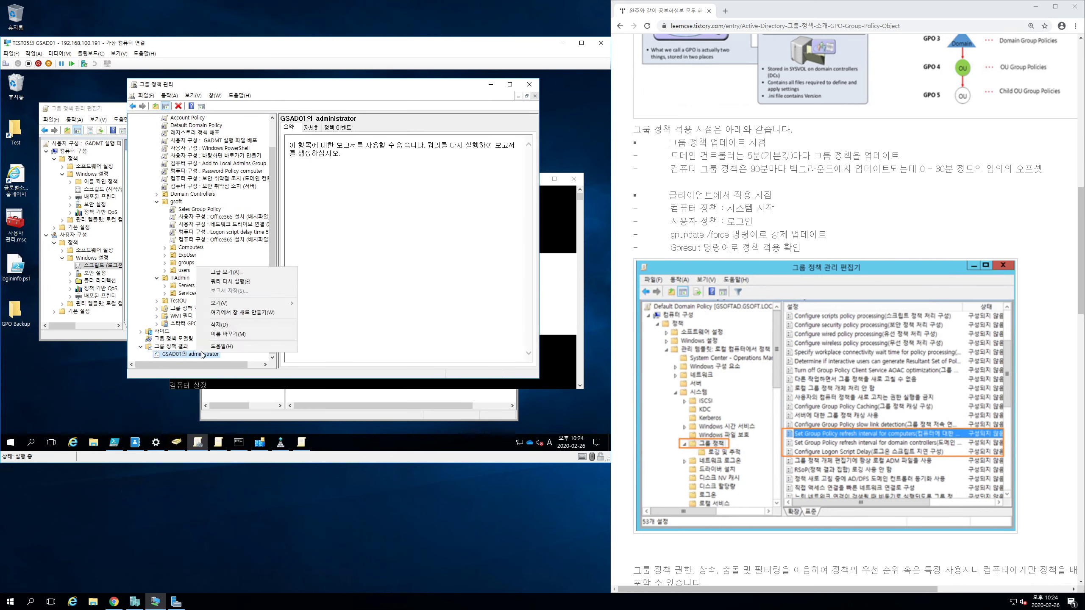
left_click(222, 325)
left_click(321, 253)
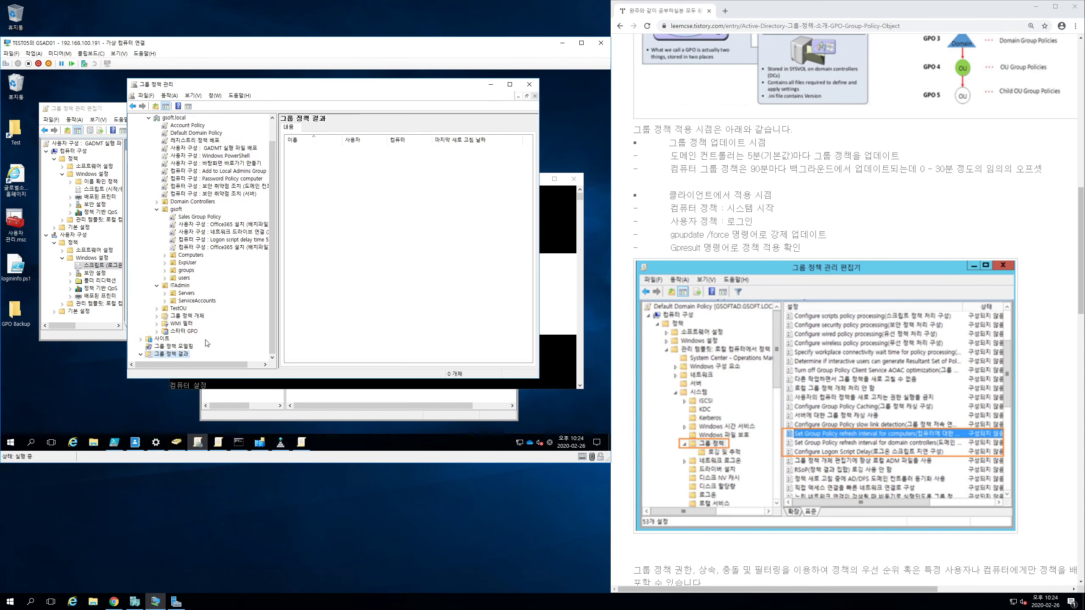
Generate a Group Policy Results report for this computer and the current user, and view its applied GPOs
right_click(172, 353)
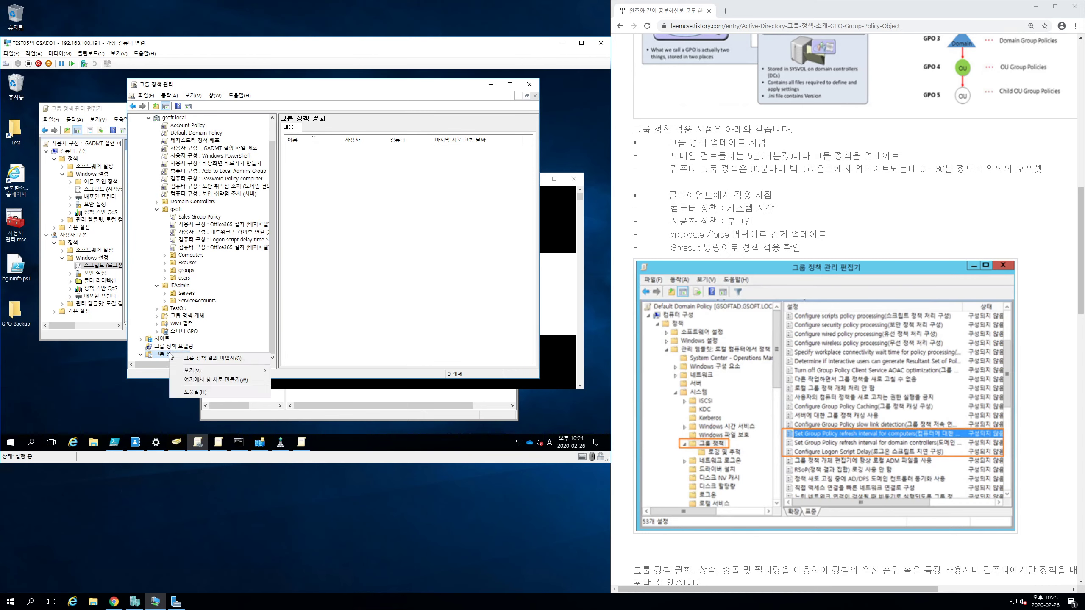
left_click(202, 358)
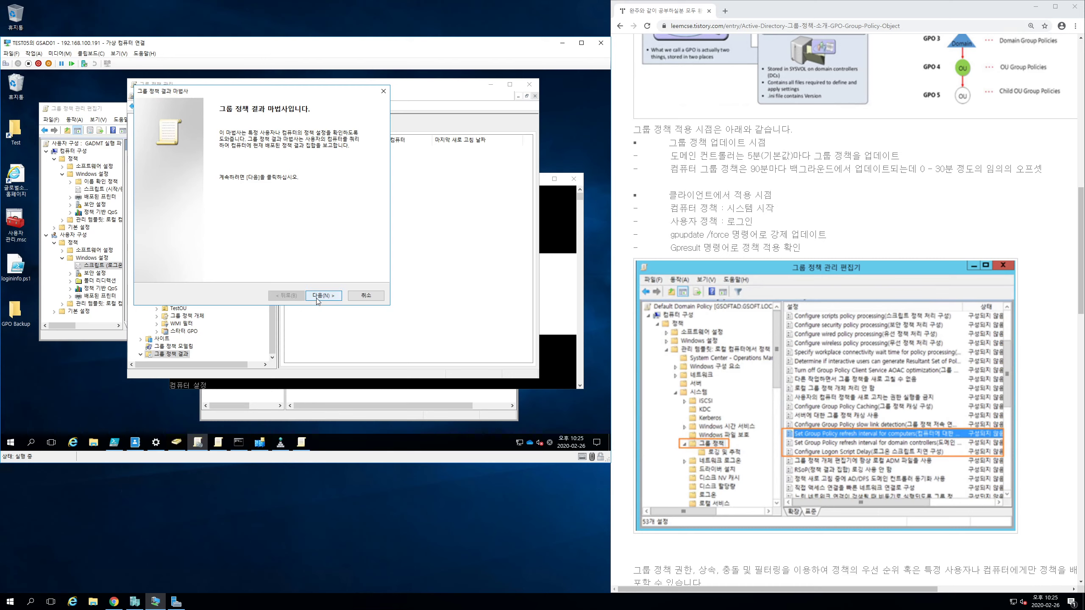
left_click(317, 300)
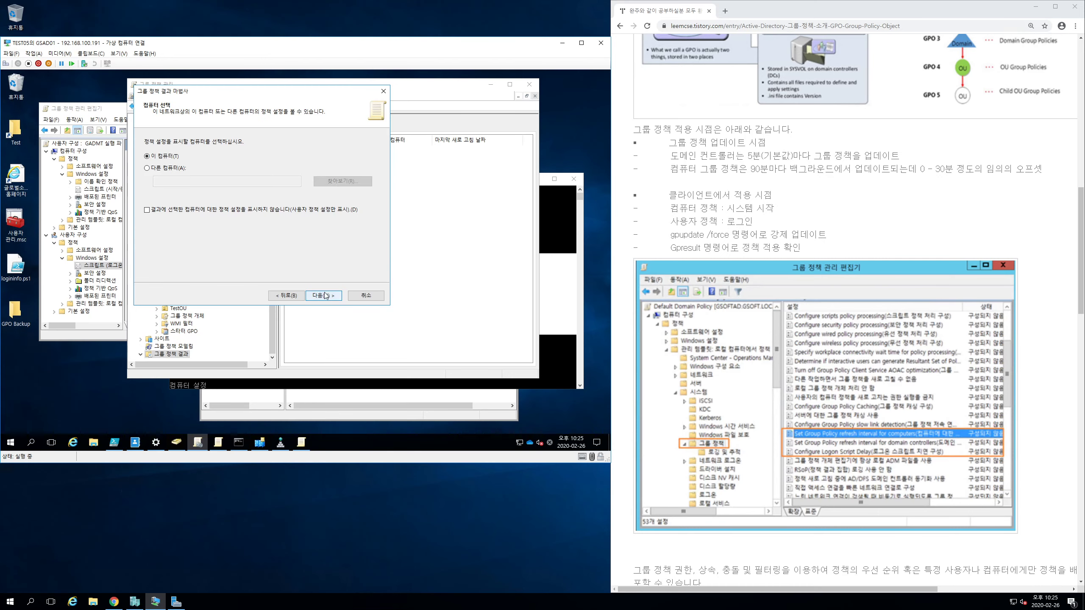
left_click(331, 295)
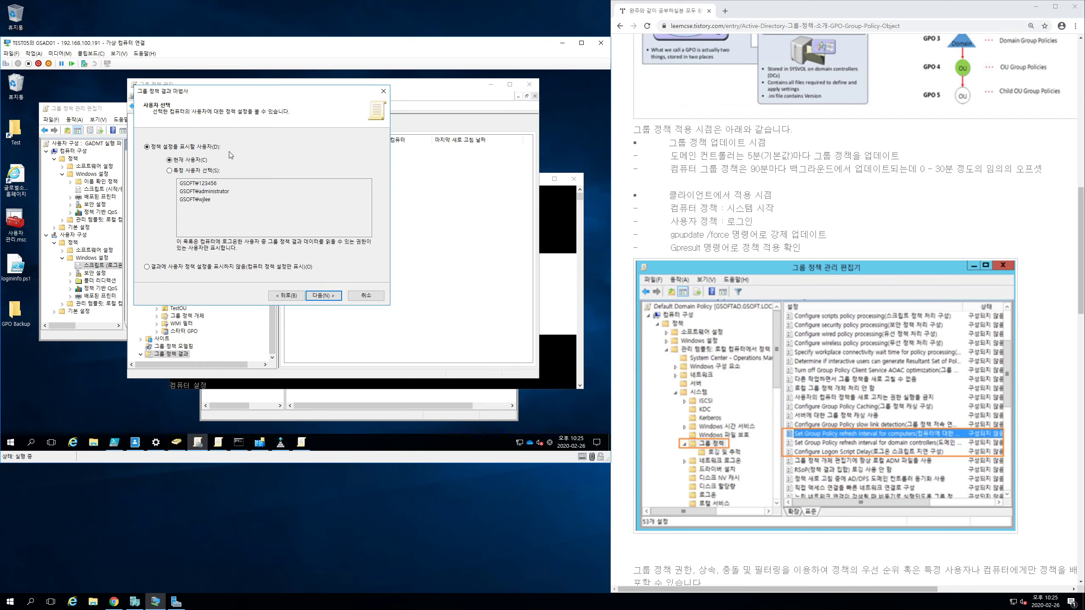
left_click(325, 296)
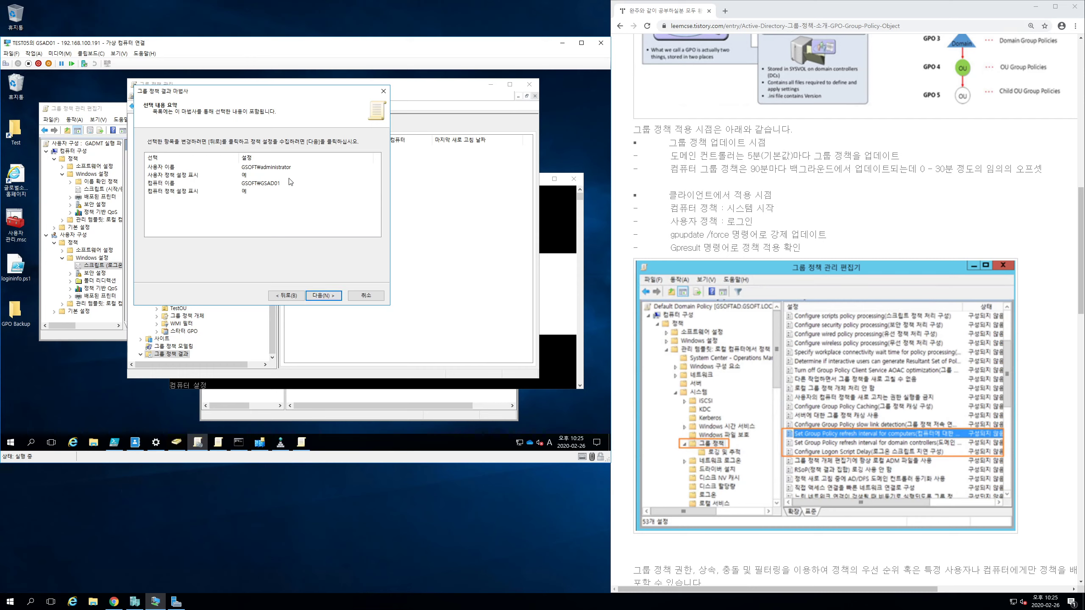
left_click(324, 294)
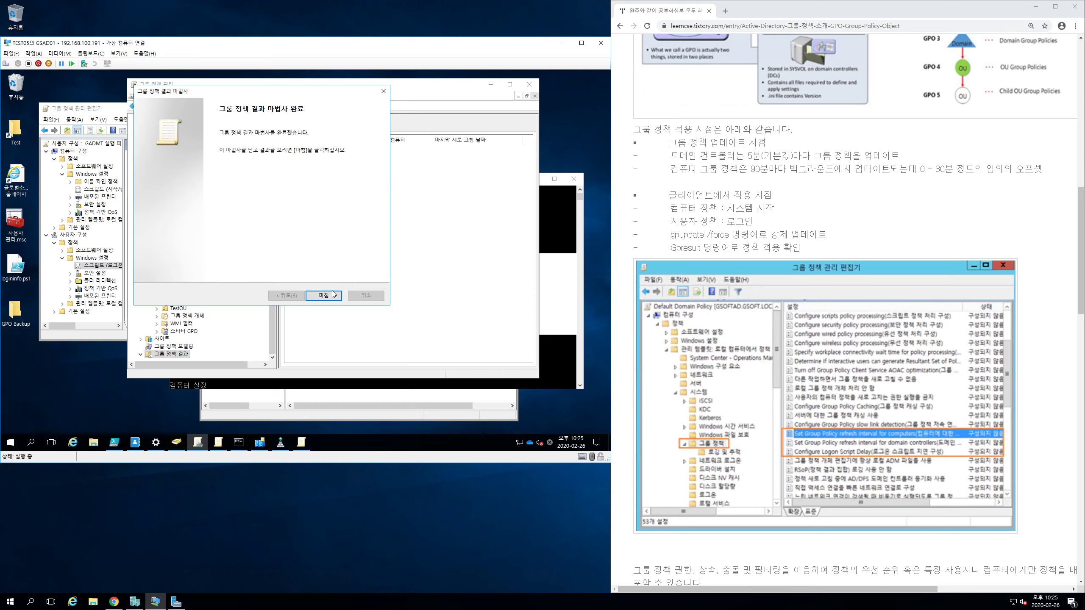
left_click(324, 296)
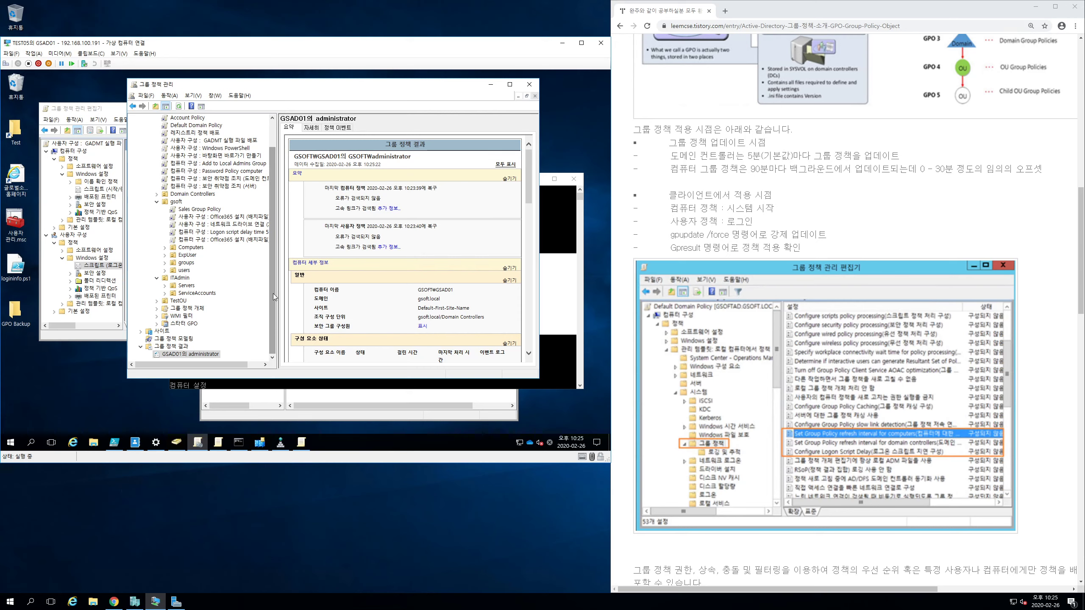
left_click_drag(530, 197, 523, 245)
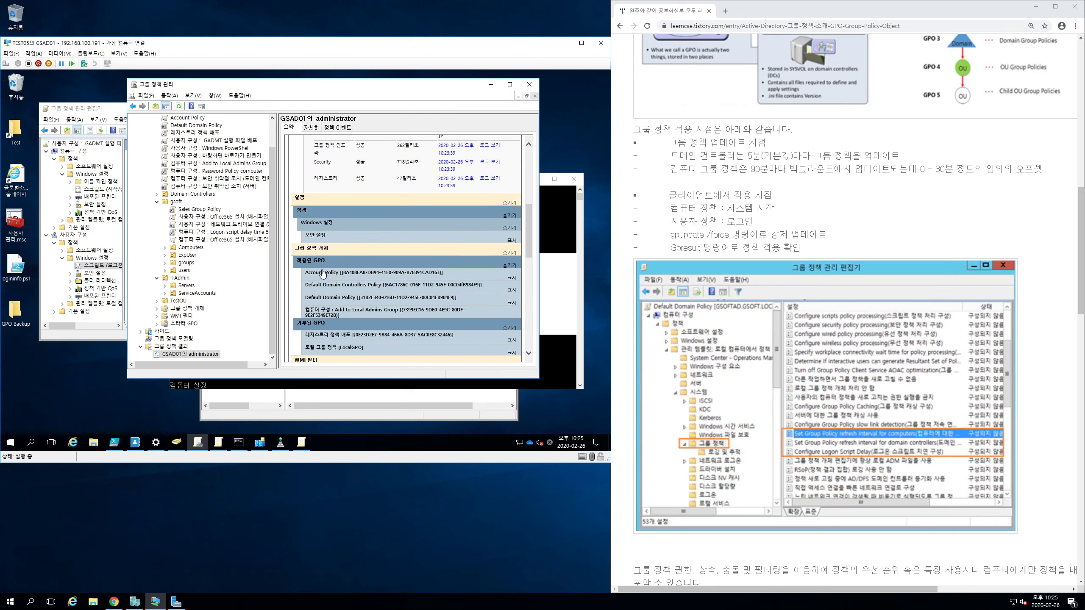
In the Command Prompt, examine the gpresult -r output, highlighting the GPOs applied to the computer and continuing through the user settings
left_click(557, 222)
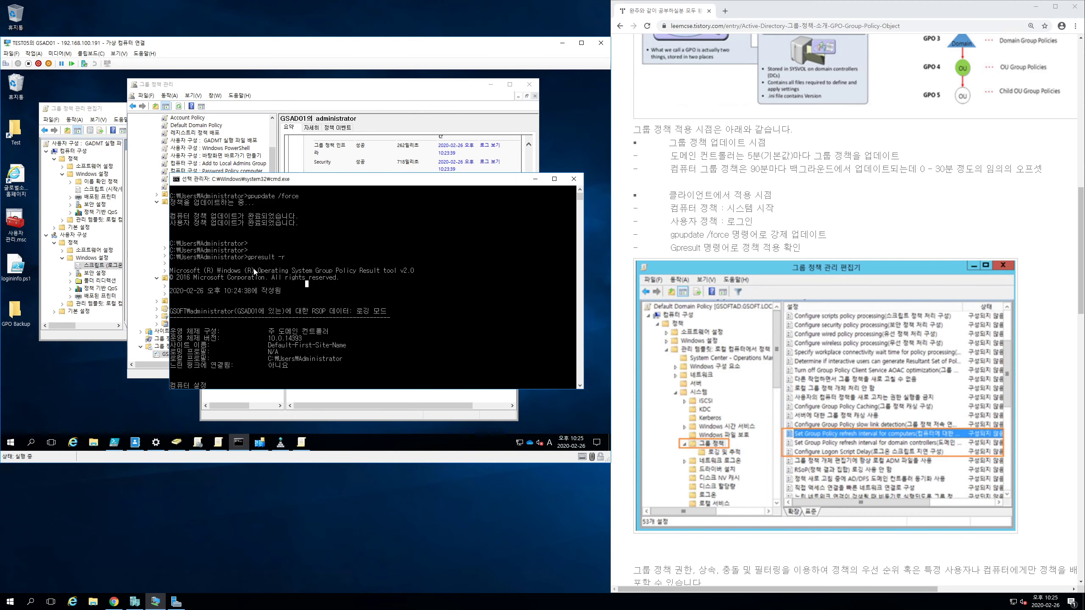
left_click_drag(248, 257, 288, 263)
left_click(357, 291)
scroll(320, 292, "down", 1)
left_click_drag(312, 290, 328, 292)
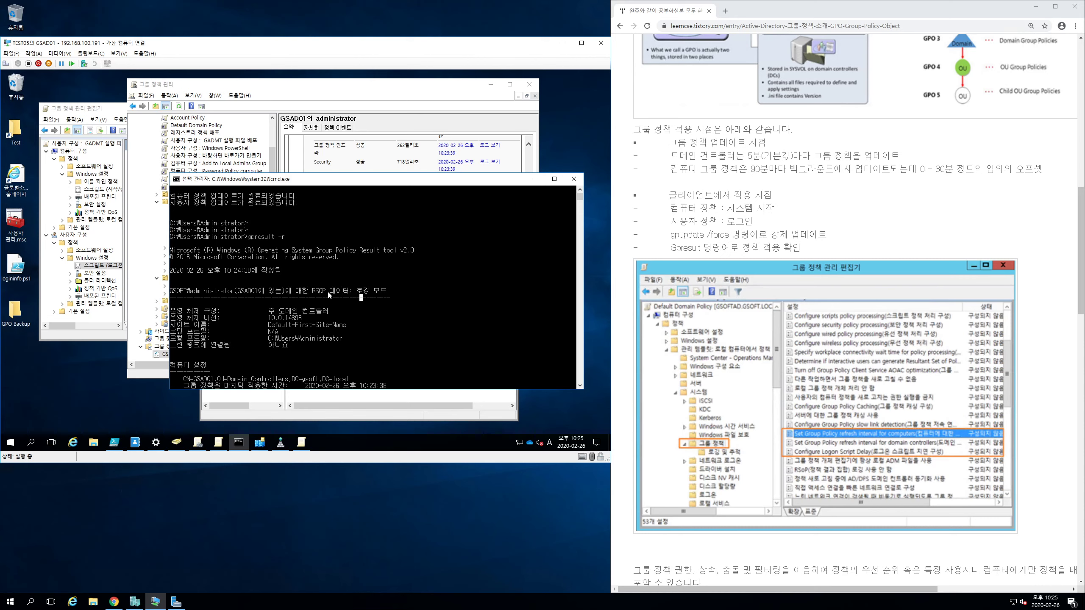
scroll(326, 281, "down", 2)
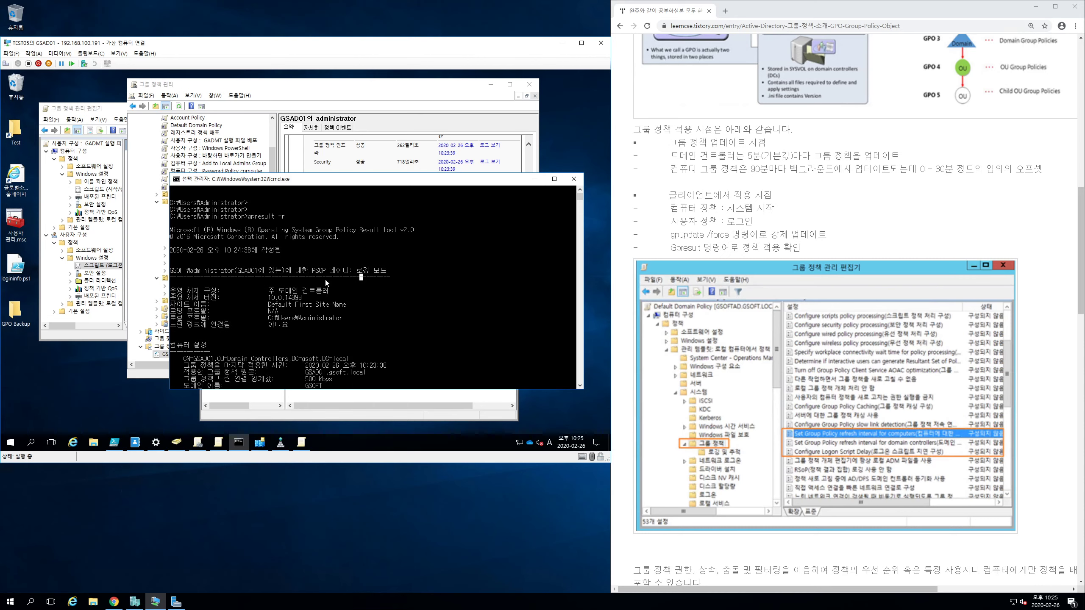
scroll(194, 271, "down", 6)
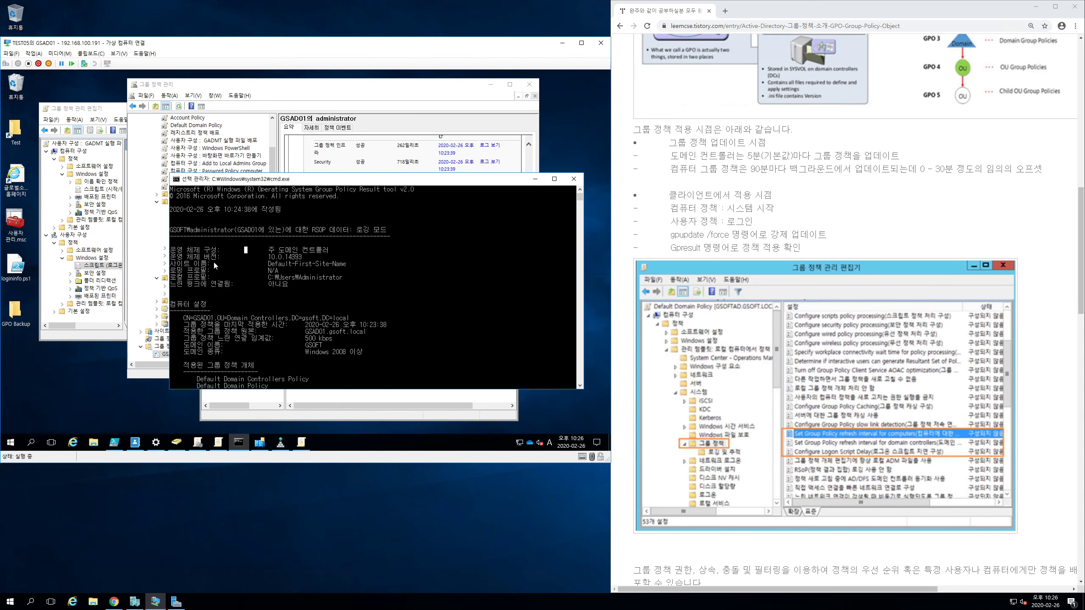
left_click_drag(196, 277, 418, 298)
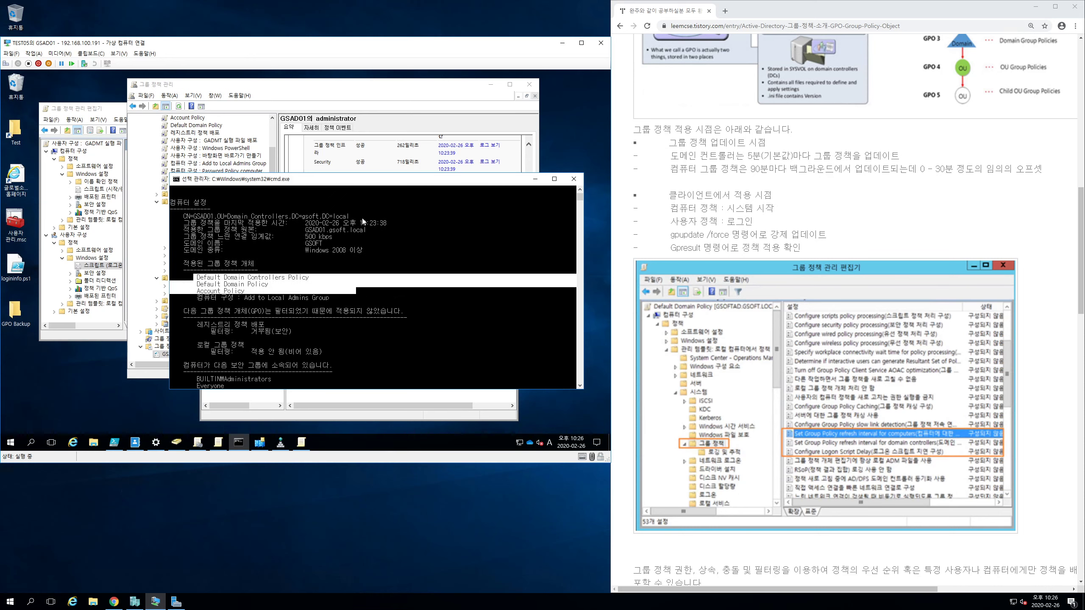
right_click(357, 252)
scroll(356, 250, "up", 7)
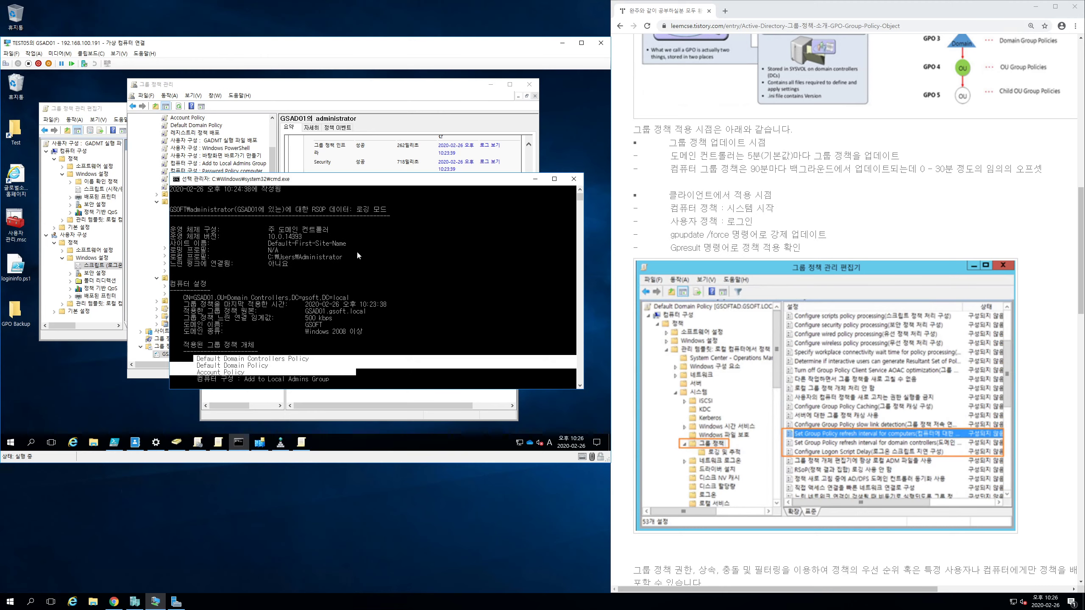
scroll(310, 224, "down", 18)
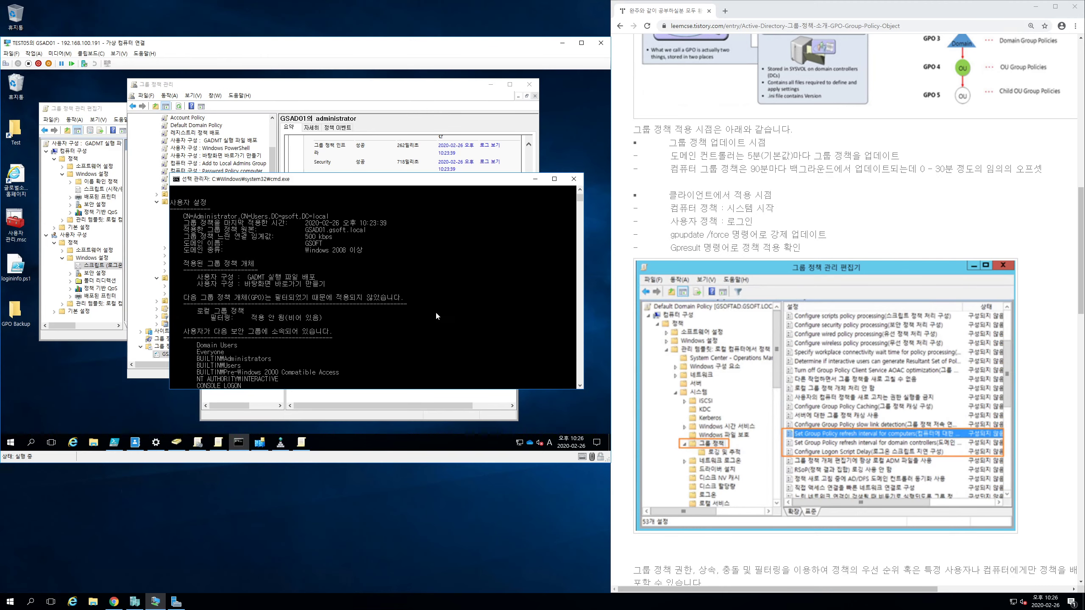
scroll(427, 304, "down", 10)
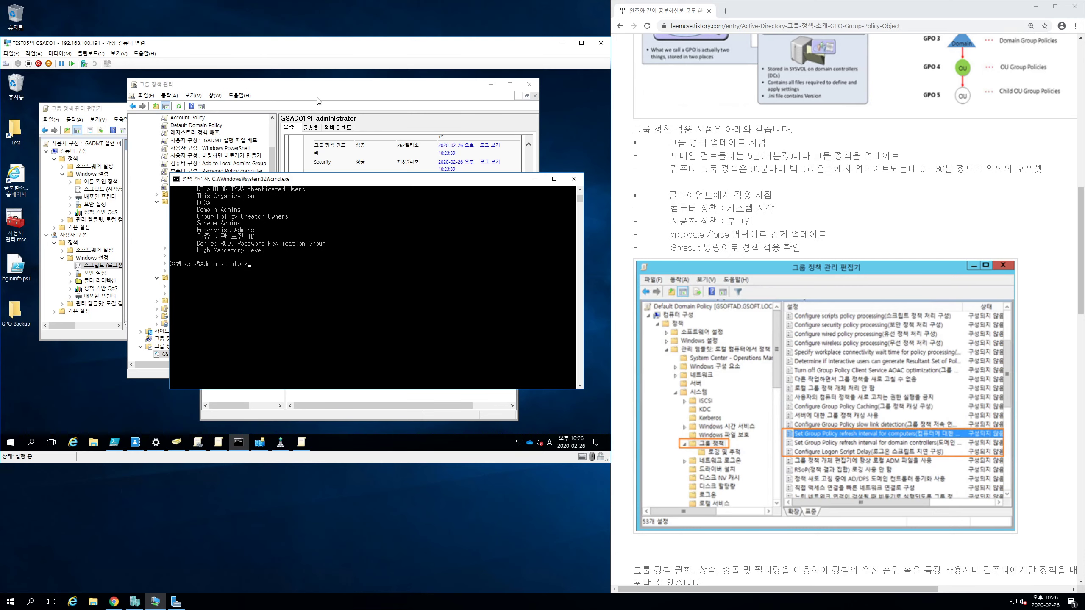
Back in Group Policy Management, look through the computer and user details of the generated results report
left_click(306, 107)
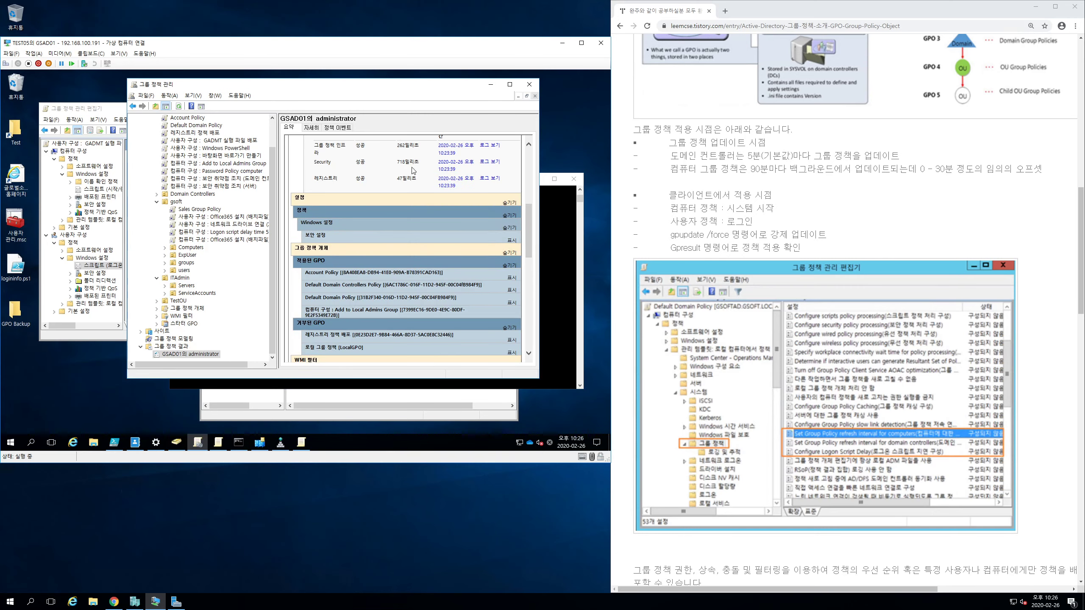
left_click_drag(528, 228, 532, 157)
scroll(532, 158, "down", 2)
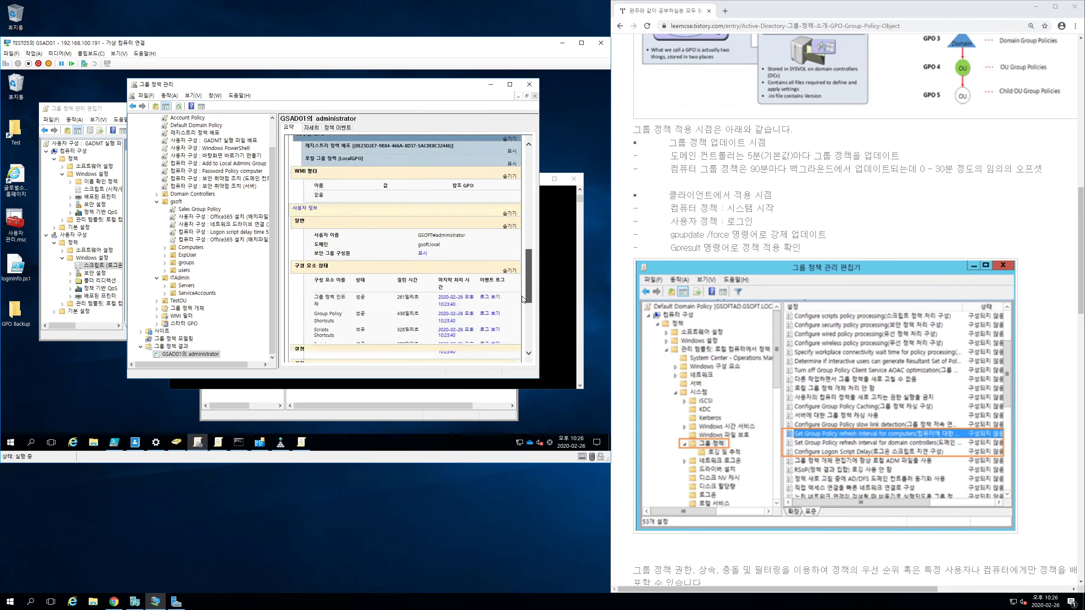
In the Command Prompt, export the policy results with gpresult /h re.html and open re.html
left_click(554, 299)
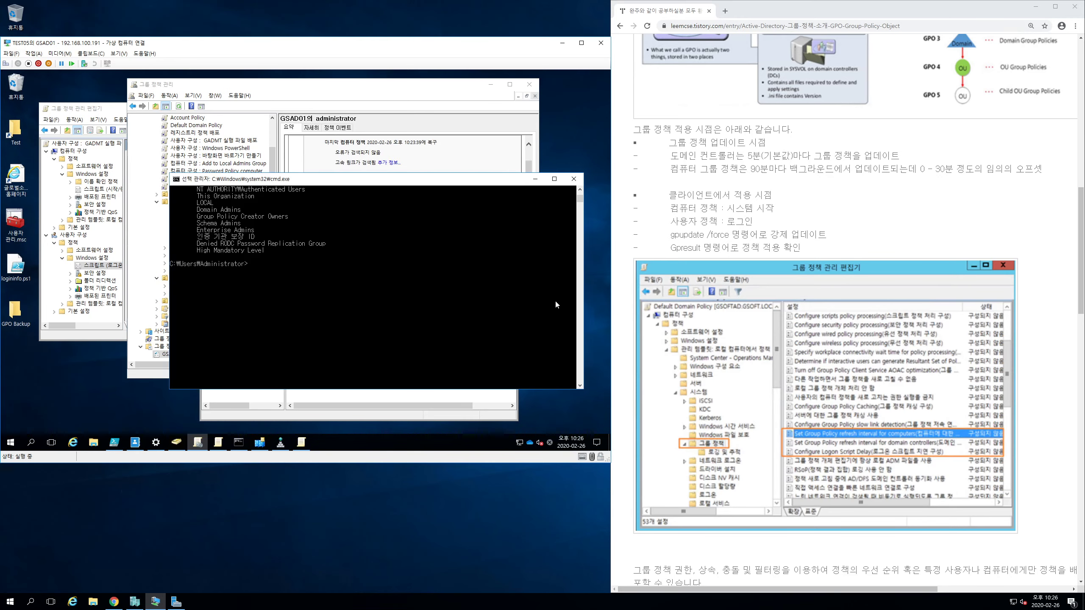
type("gpresult /h re.html")
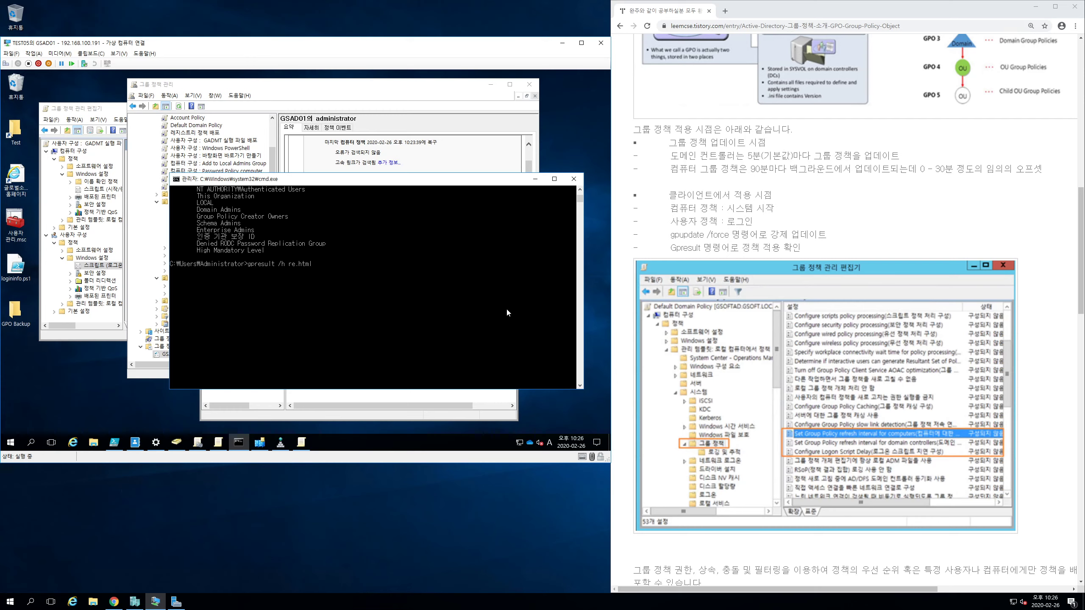
key("Return")
type("re.html")
key("Return")
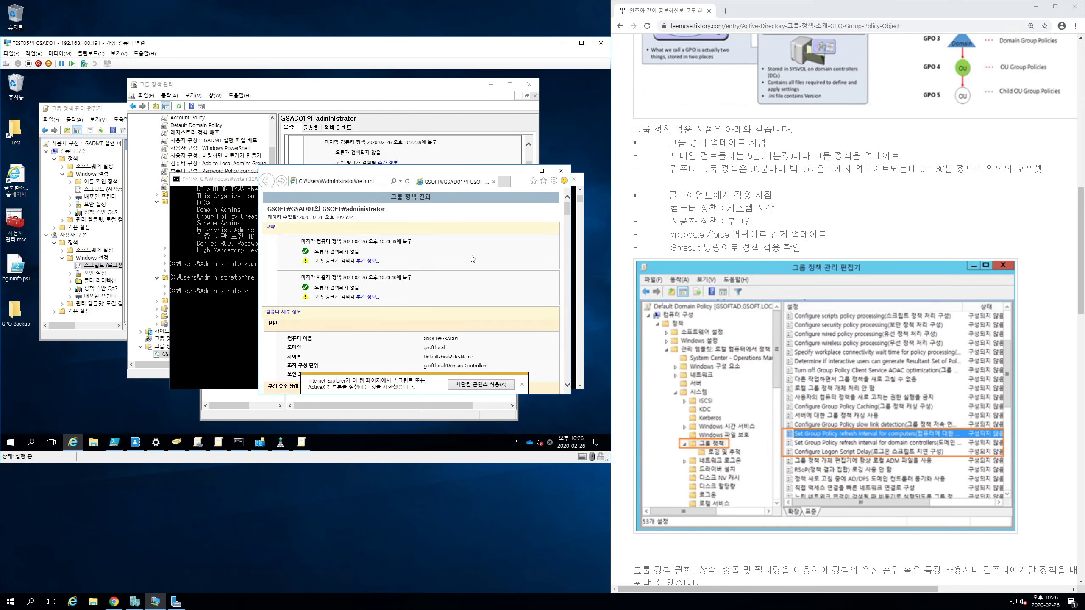
Allow the blocked content in the re.html report, look through the report and close the browser window
left_click_drag(457, 169, 418, 117)
left_click(440, 331)
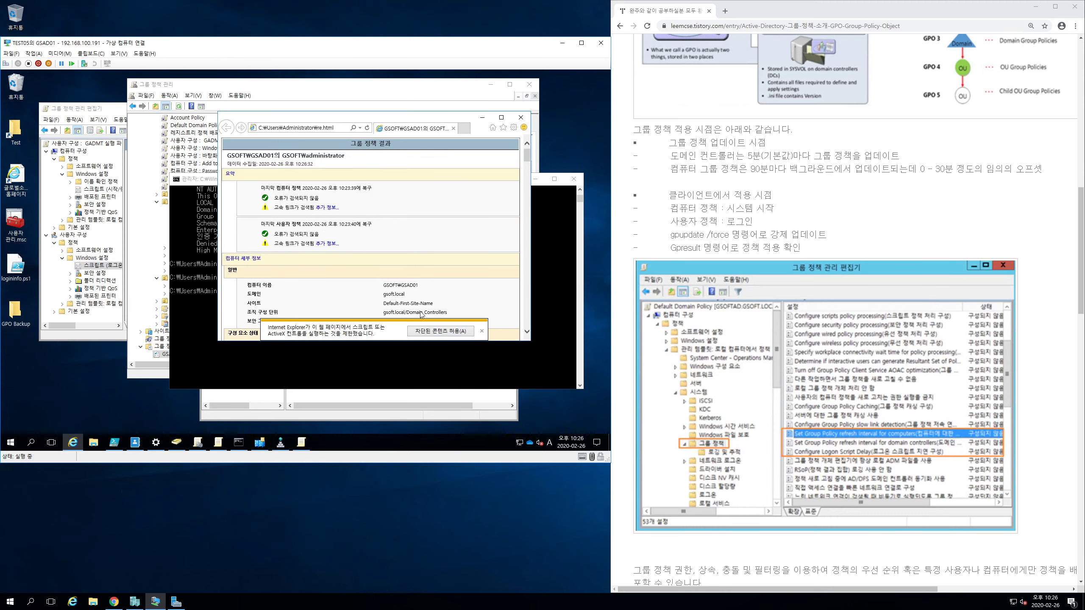
left_click_drag(527, 177, 528, 132)
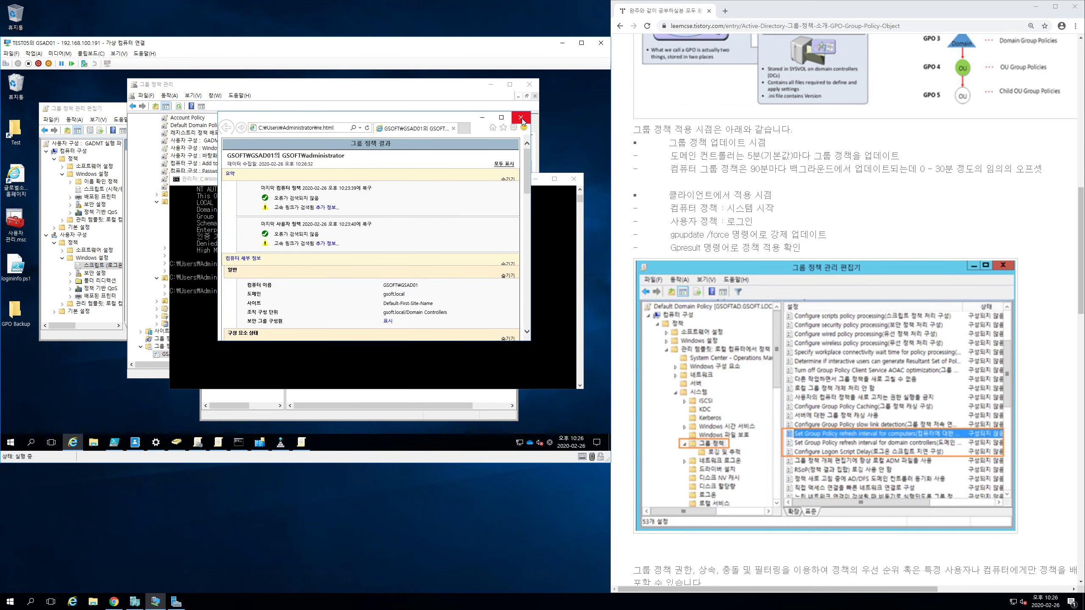
left_click(521, 118)
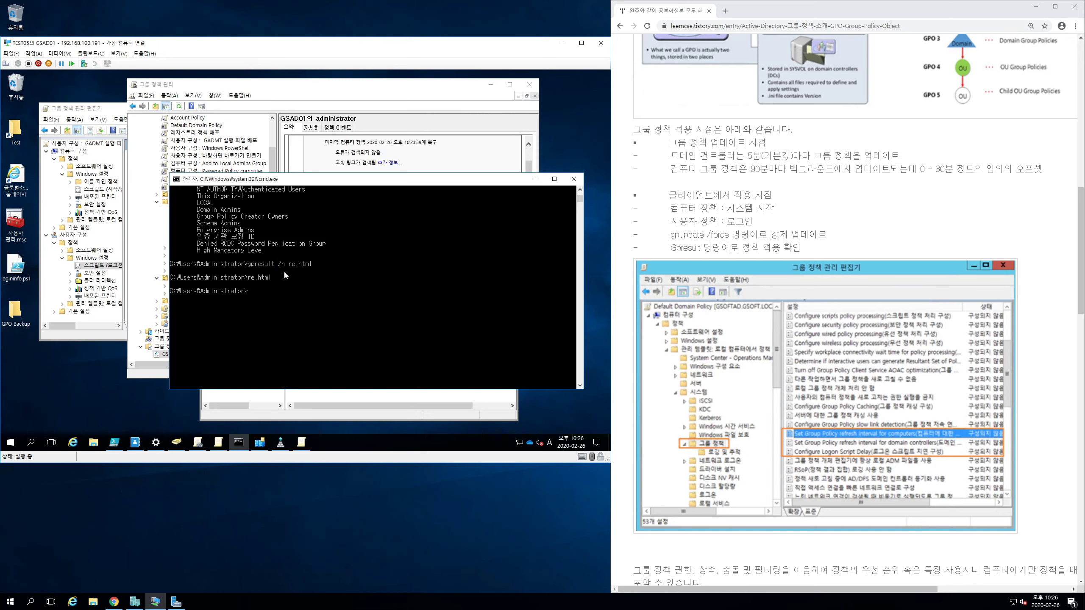
Move the Command Prompt window lower and highlight the gpresult /h re.html command
left_click_drag(368, 183, 389, 221)
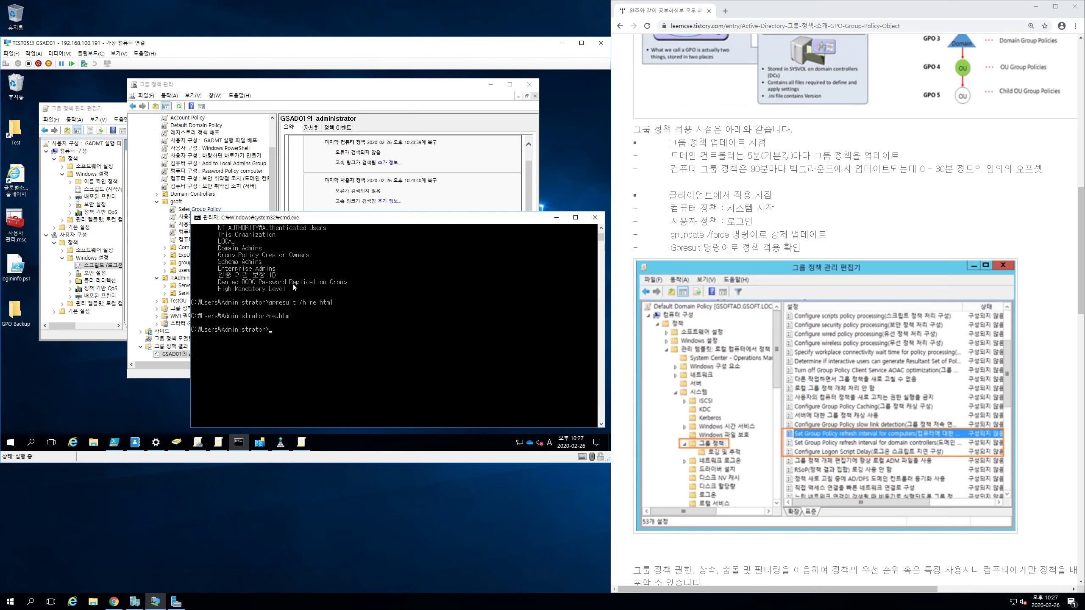
left_click_drag(286, 303, 345, 302)
left_click(332, 307)
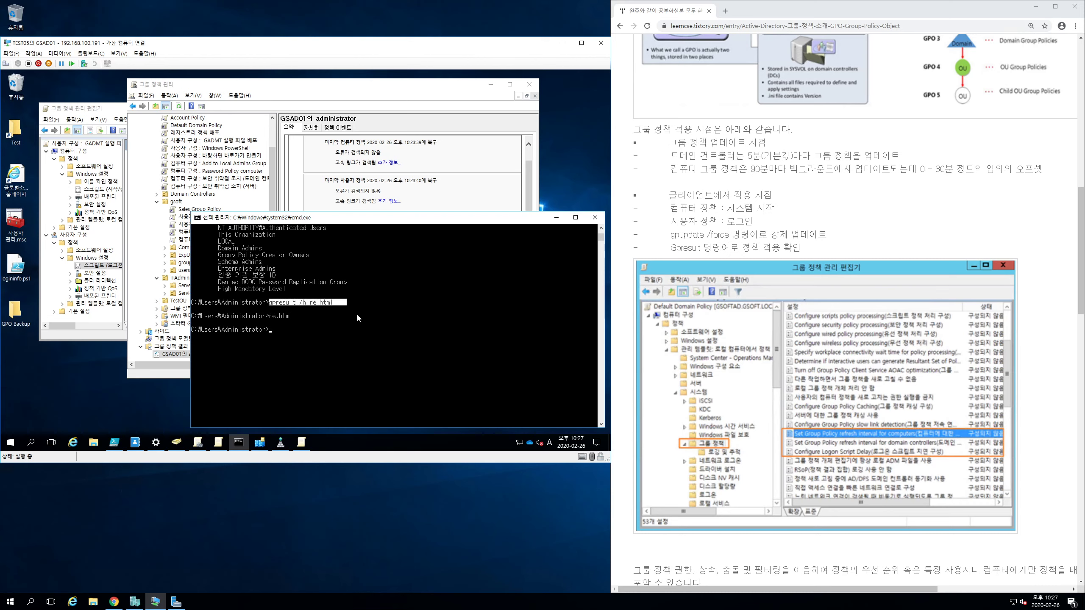
Clear the text highlight, move the Command Prompt window higher, and delete the exported report with del re.html
left_click(315, 303)
left_click(348, 316)
left_click_drag(313, 304, 336, 303)
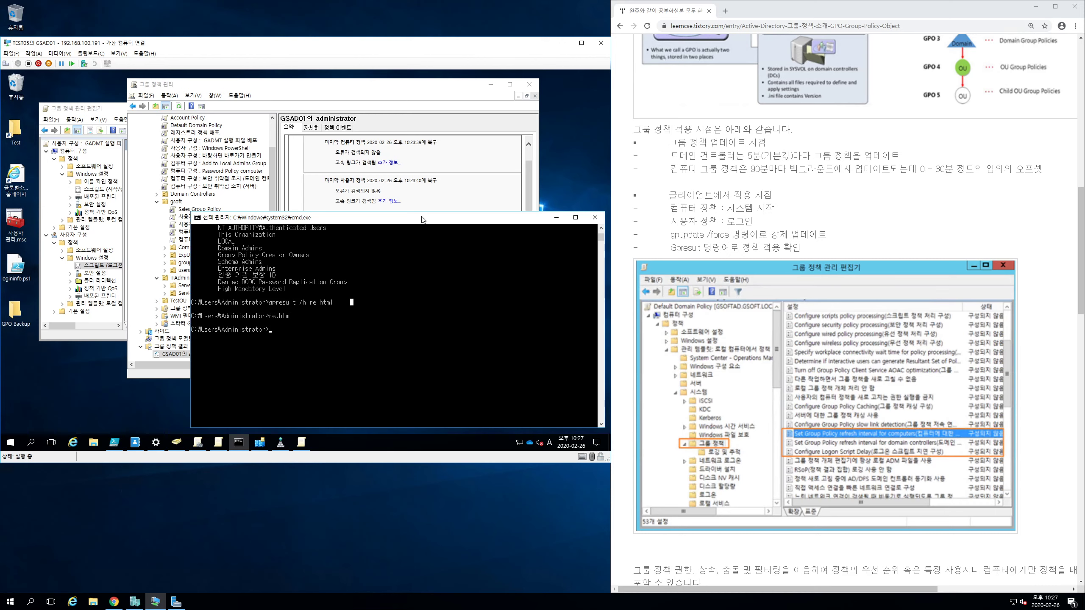
left_click_drag(422, 219, 395, 168)
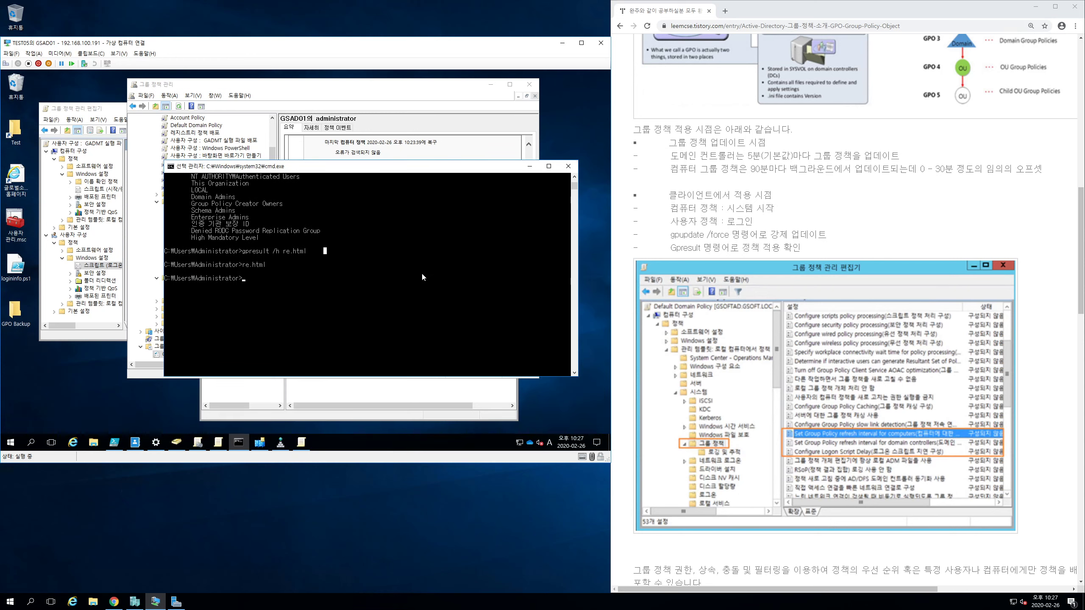
type("del re.html")
key("Return")
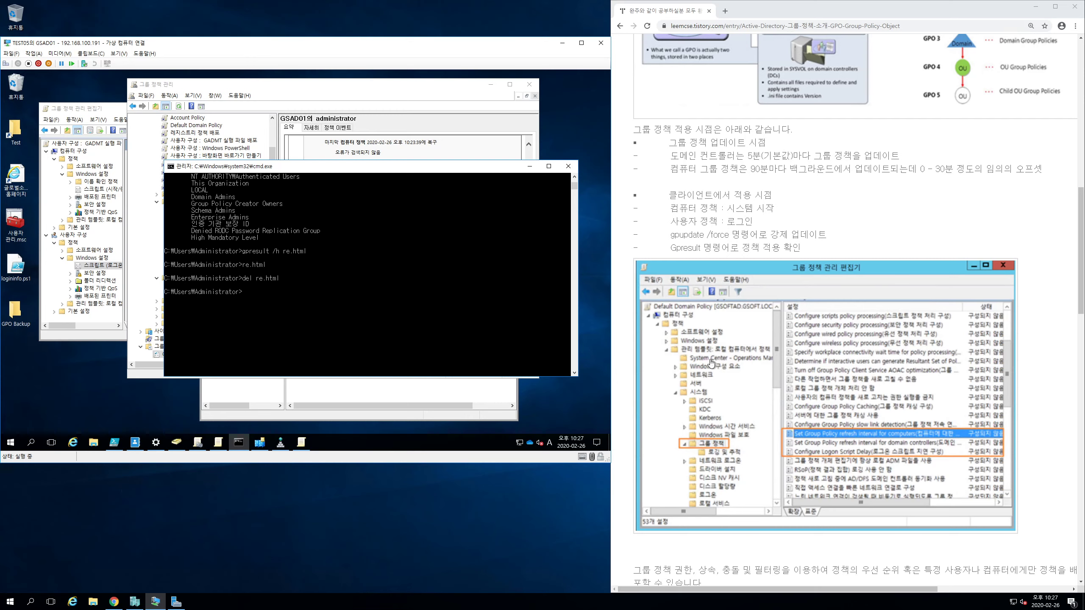
Close the frontmost Group Policy editor, open Default Domain Policy under gsoft.local for editing, and reposition its editor window
left_click(91, 110)
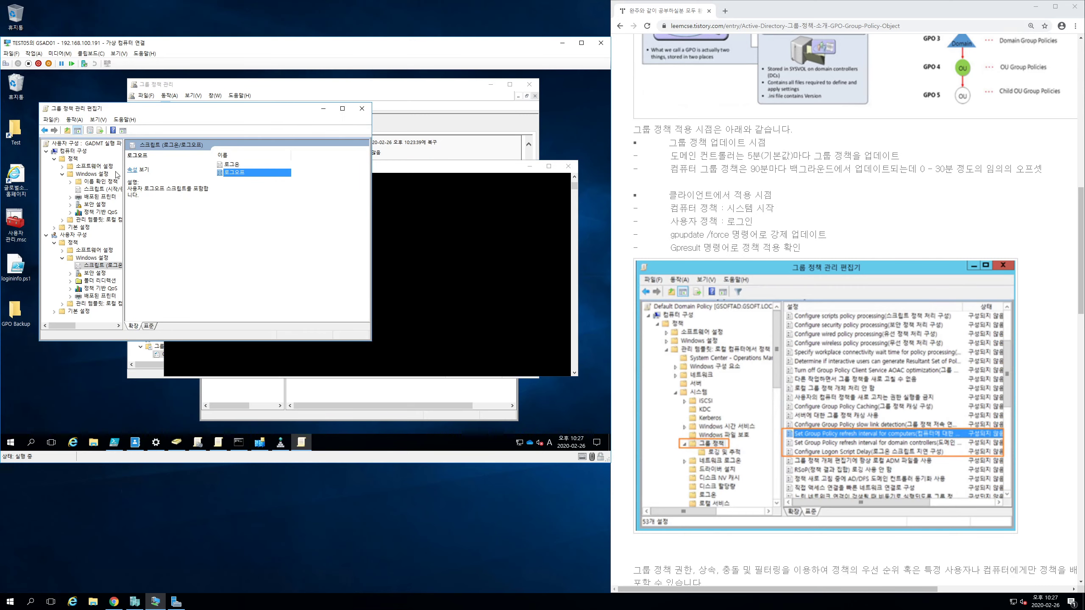
left_click(362, 108)
left_click(215, 147)
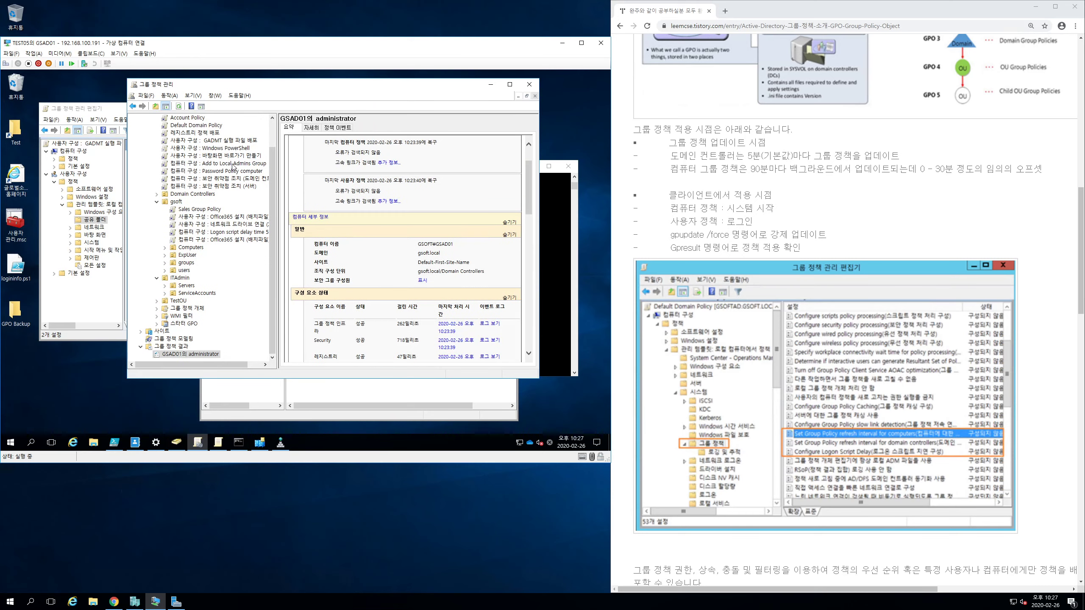
scroll(242, 165, "up", 2)
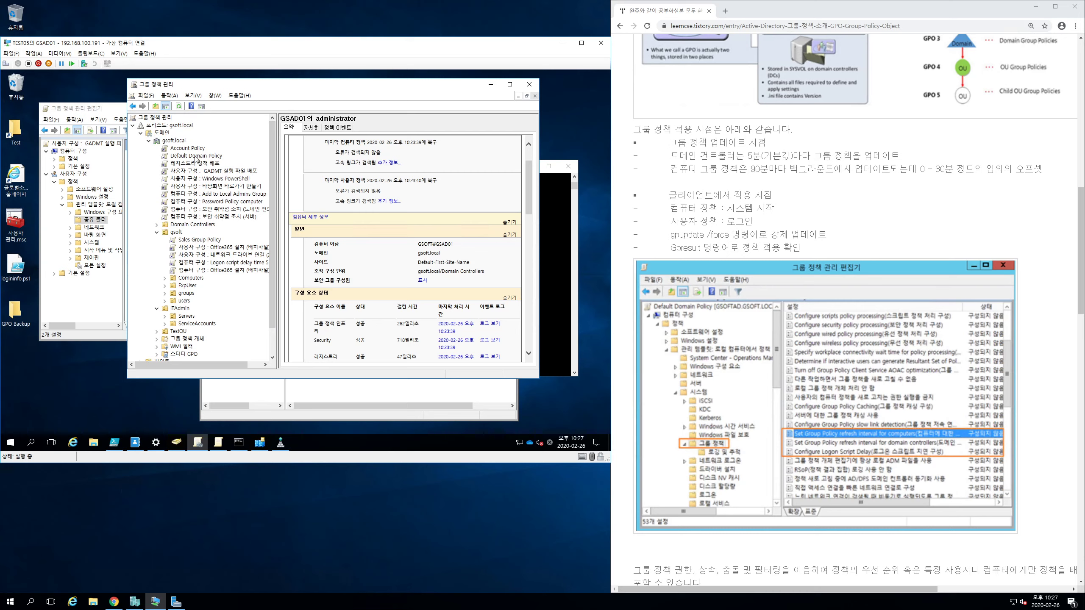
left_click(195, 157)
right_click(195, 158)
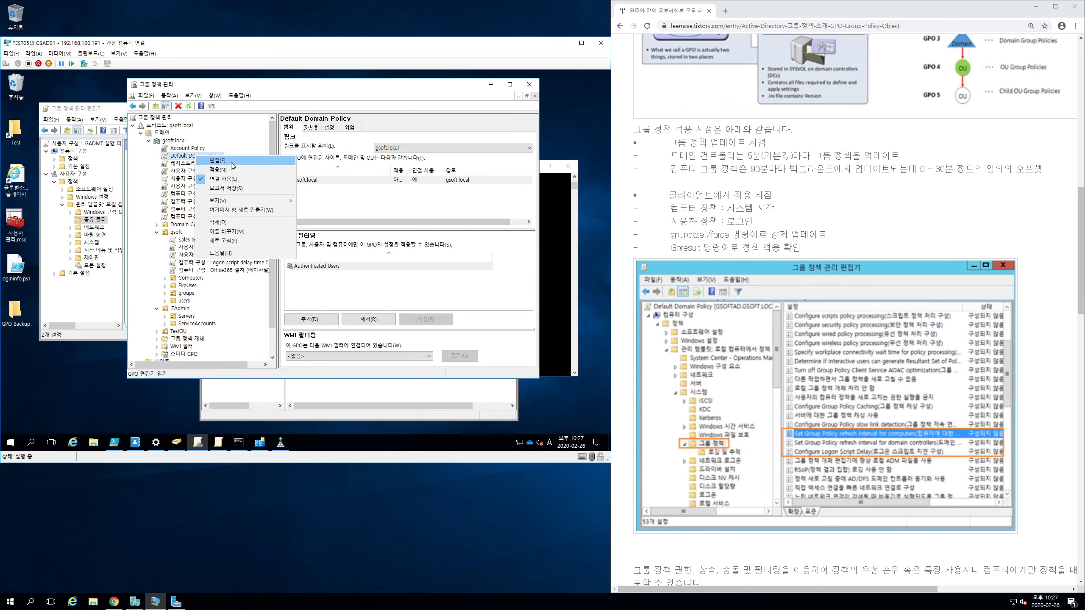
left_click(231, 163)
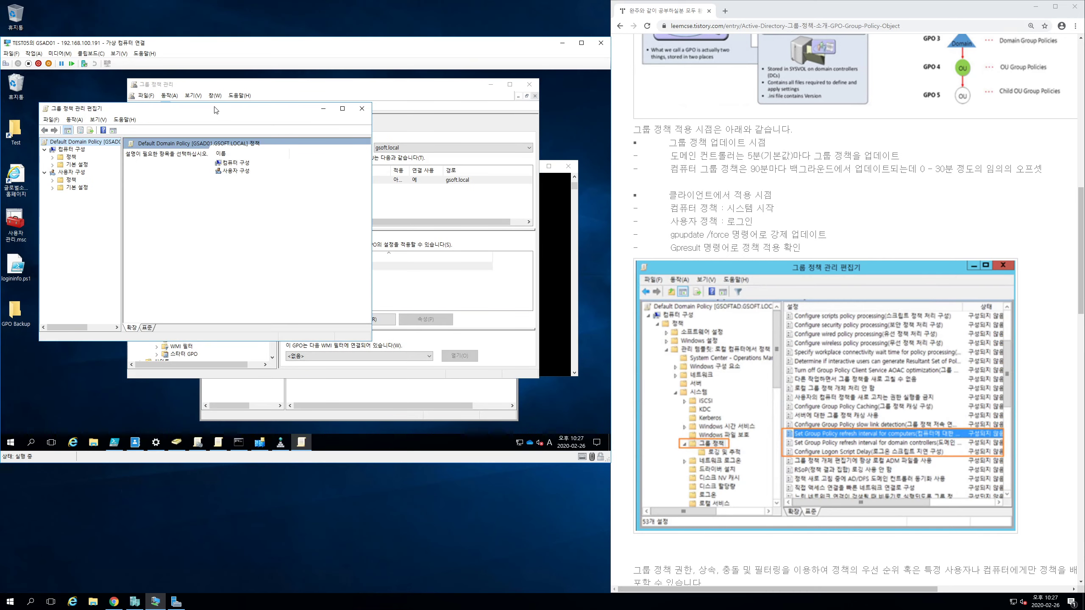
left_click_drag(216, 111, 337, 152)
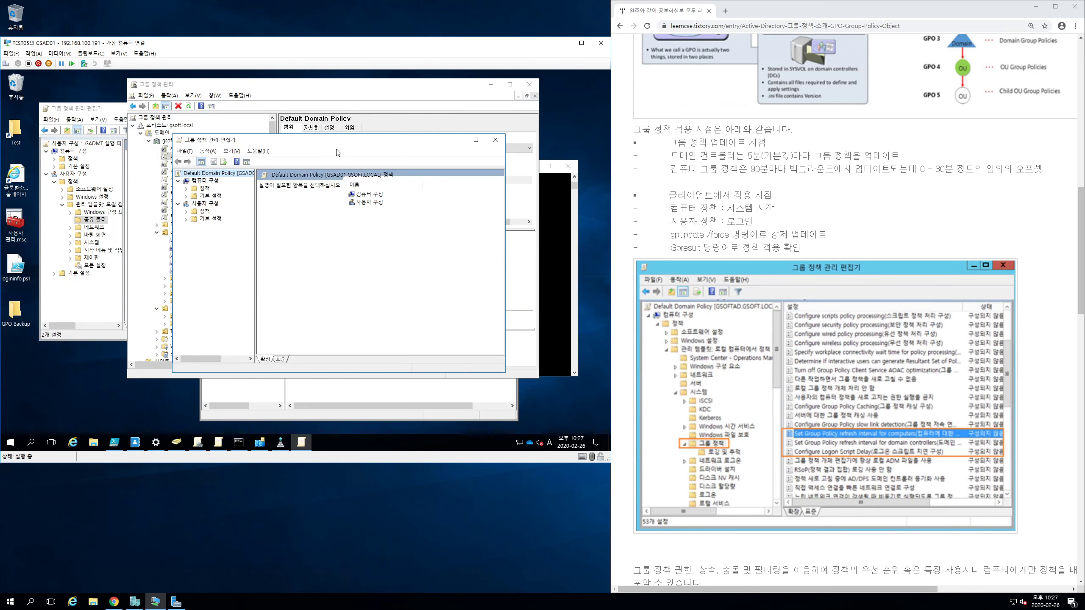
Show the settings under Computer Configuration > Policies > Administrative Templates > System > Group Policy and enlarge the editor window
double_click(204, 189)
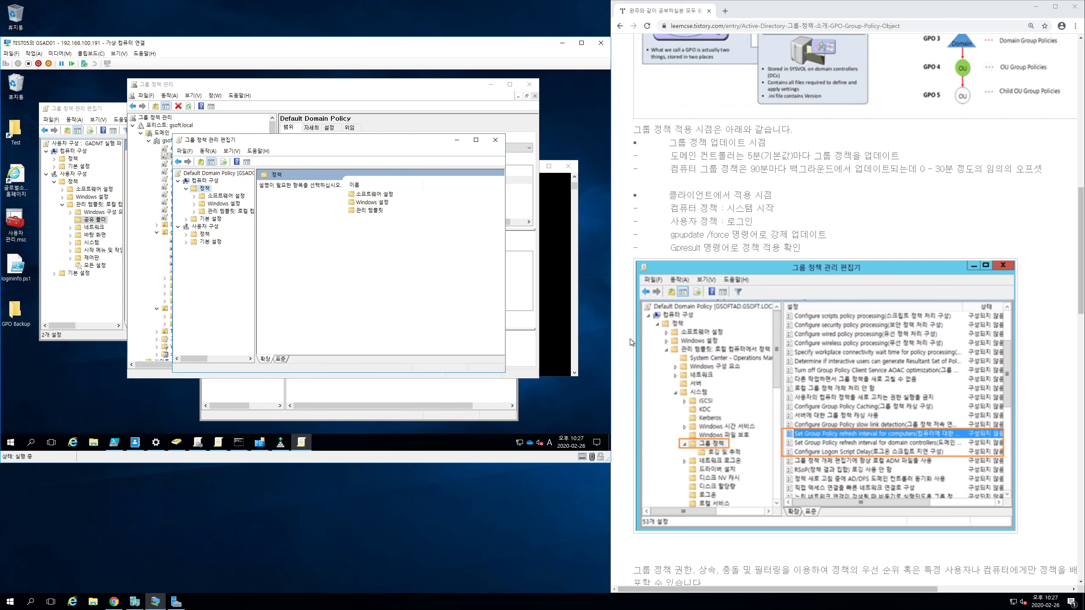
left_click(213, 211)
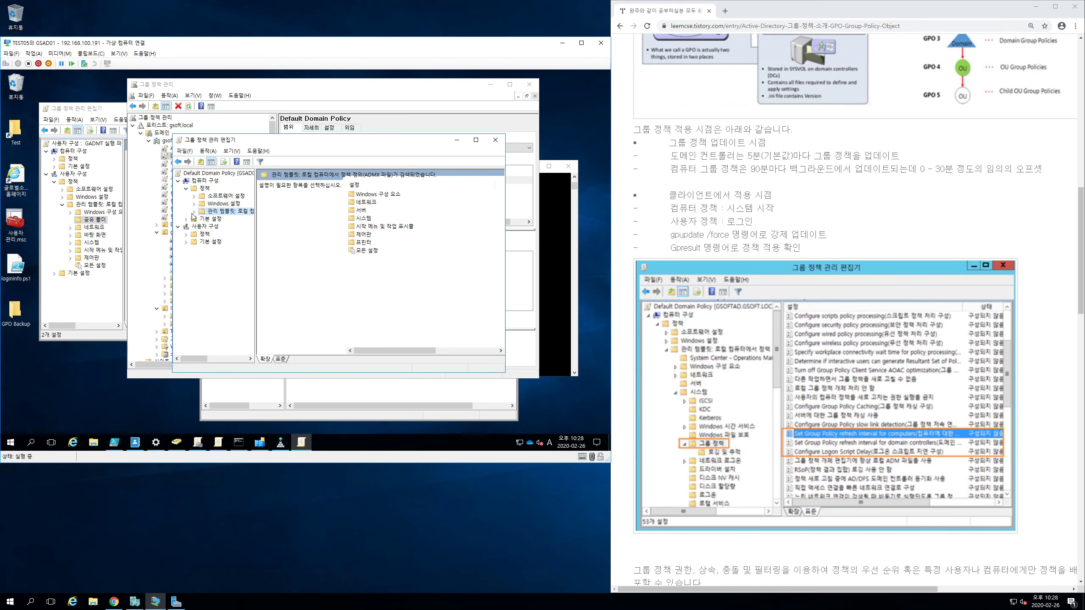
left_click(194, 212)
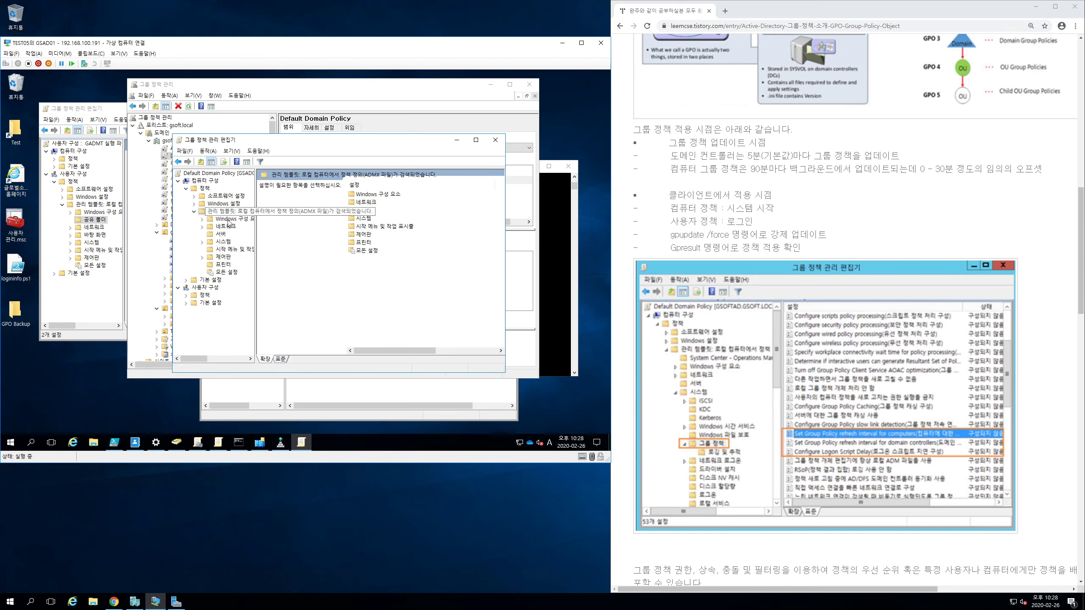
double_click(217, 242)
double_click(238, 242)
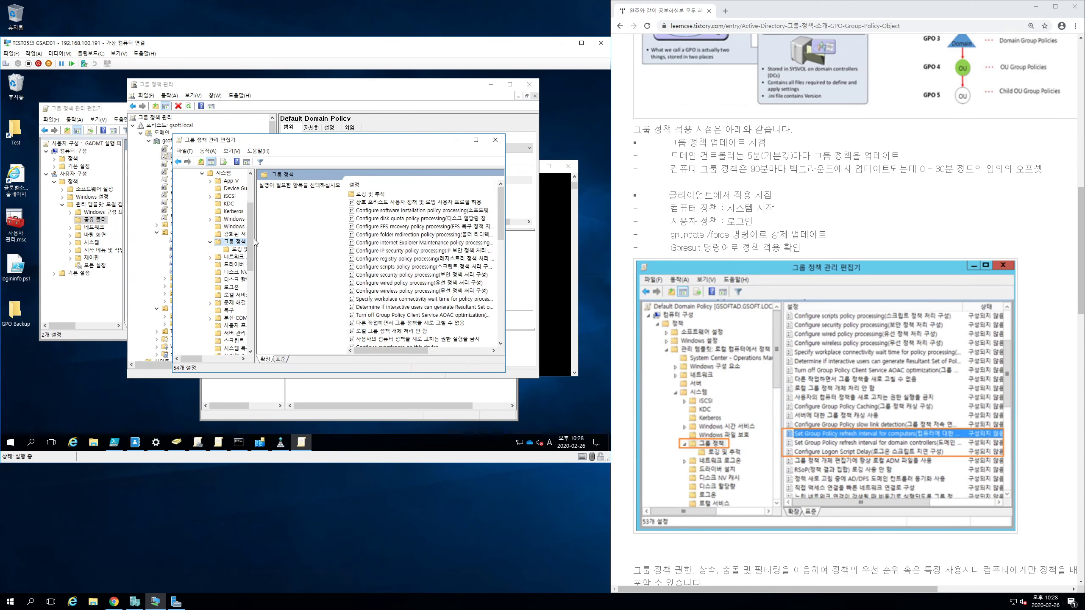
left_click_drag(425, 149, 347, 102)
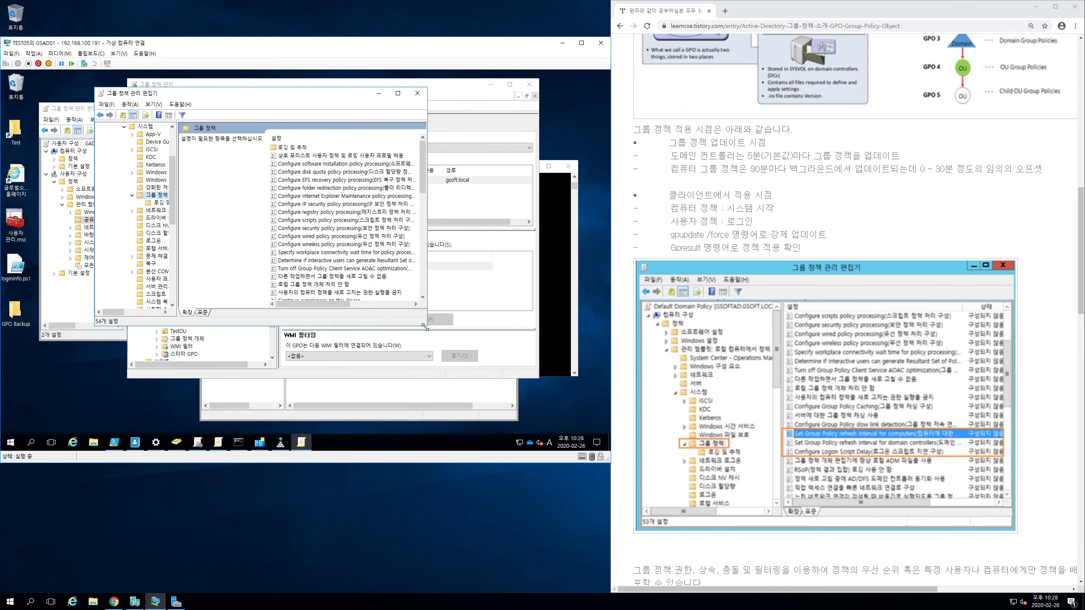
left_click_drag(425, 327, 567, 405)
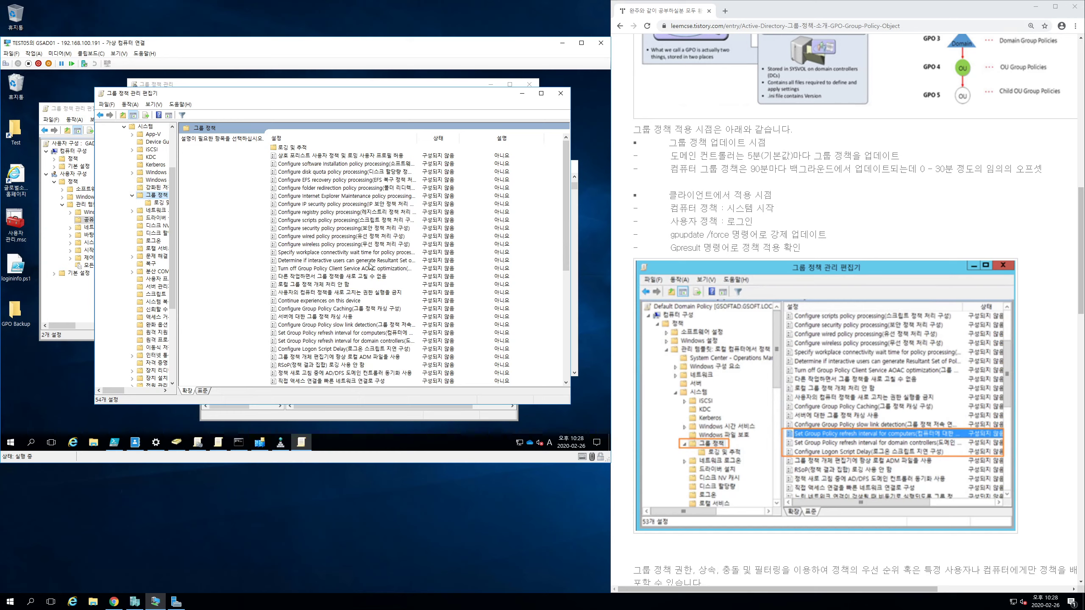
Open Set Group Policy refresh interval for computers and read its help text on the default update interval
left_click(355, 334)
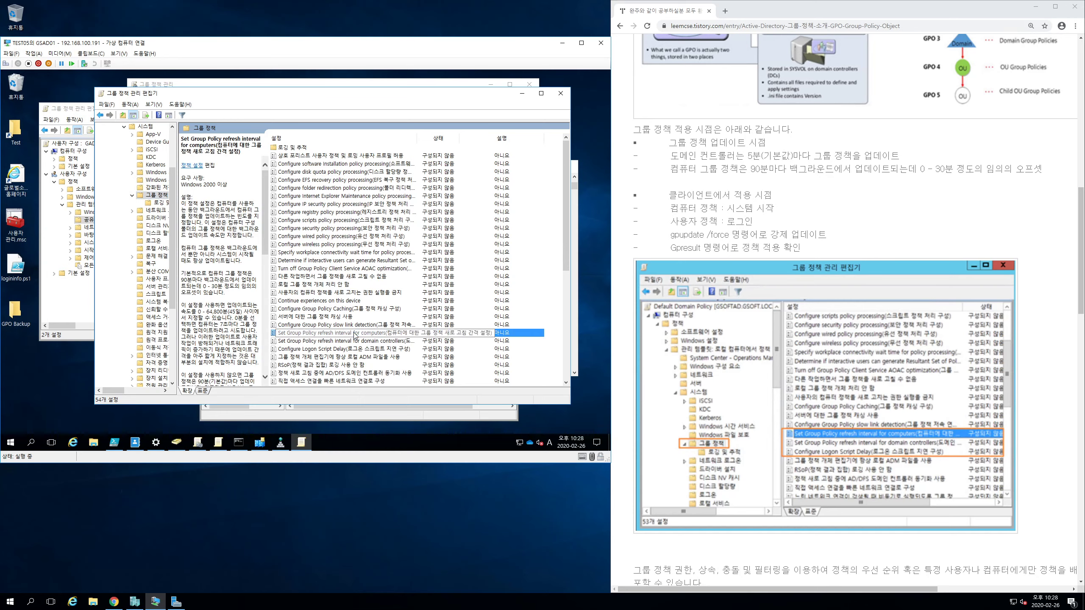
double_click(355, 333)
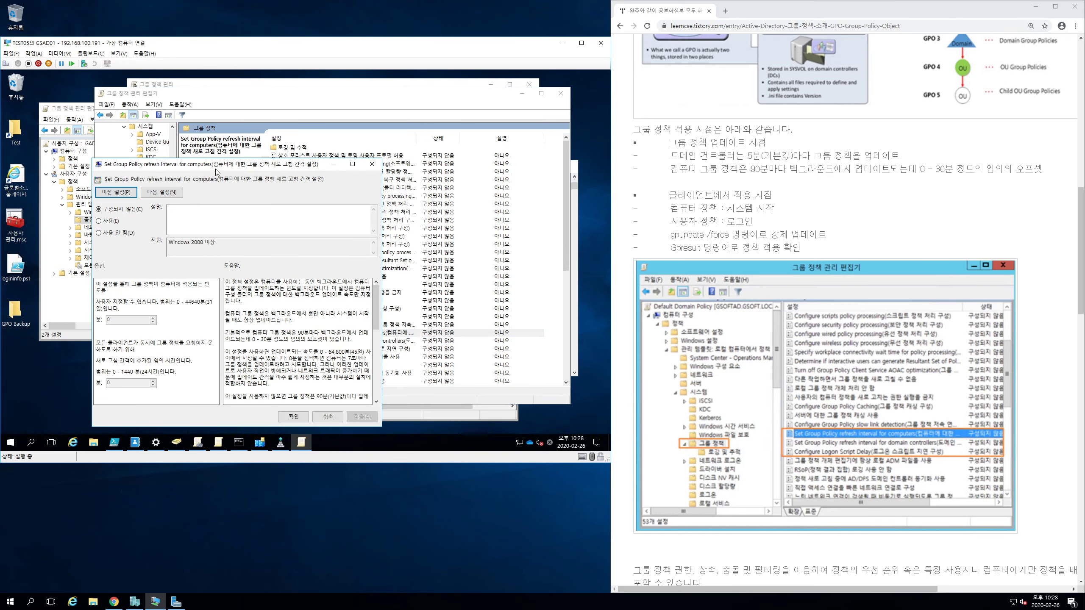
left_click_drag(239, 166, 355, 104)
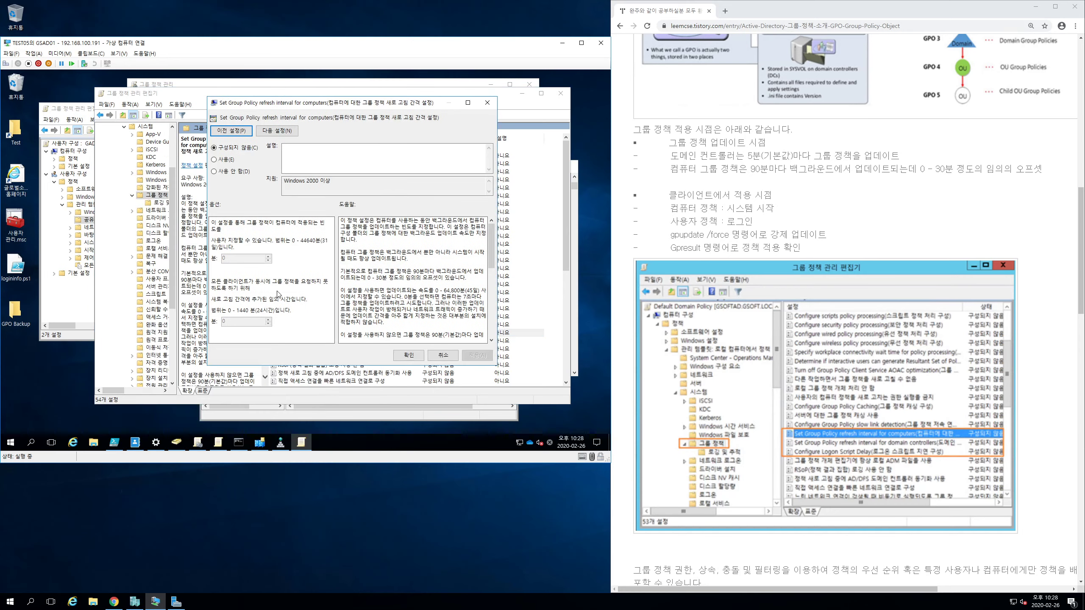
left_click(420, 272)
left_click_drag(493, 244, 491, 325)
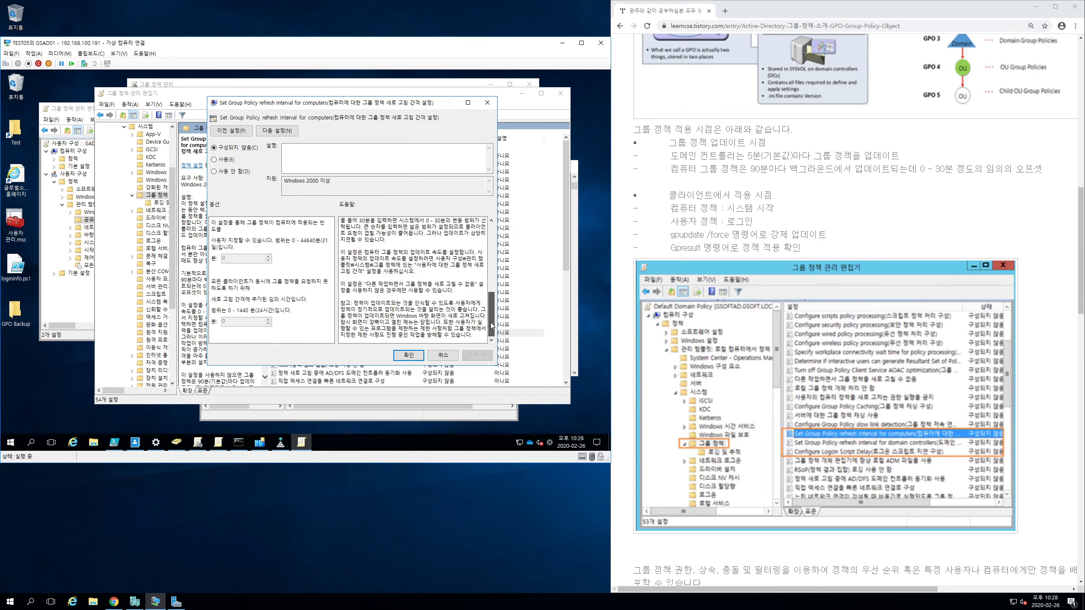
scroll(446, 338, "up", 6)
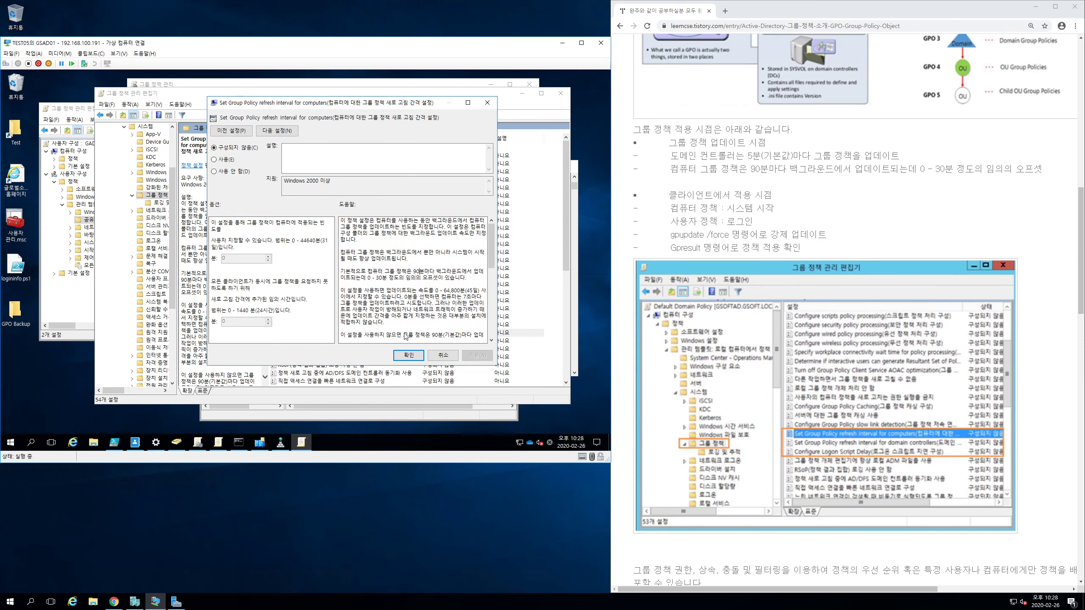
left_click_drag(342, 335, 461, 335)
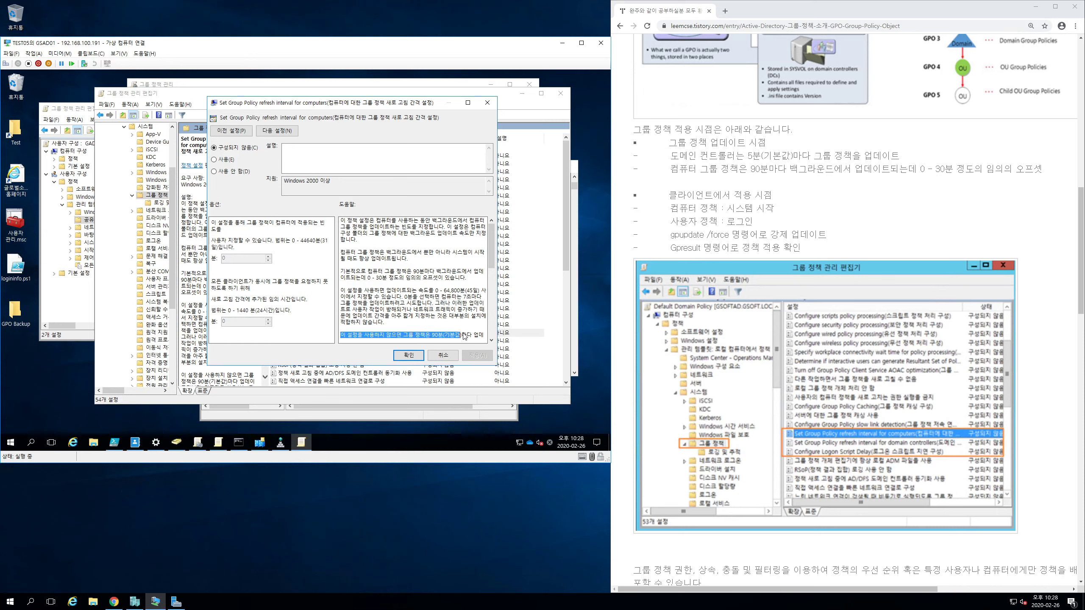
left_click(466, 328)
scroll(492, 267, "down", 4)
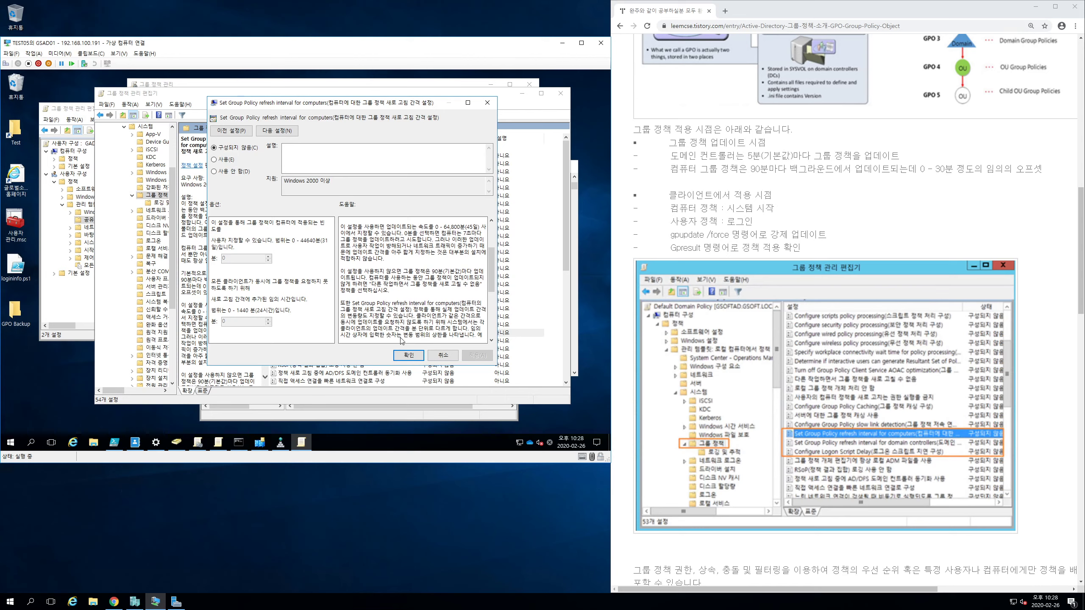
Switch the computer refresh interval setting to Enabled to inspect its default interval and random offset, and cancel the dialog
left_click(222, 160)
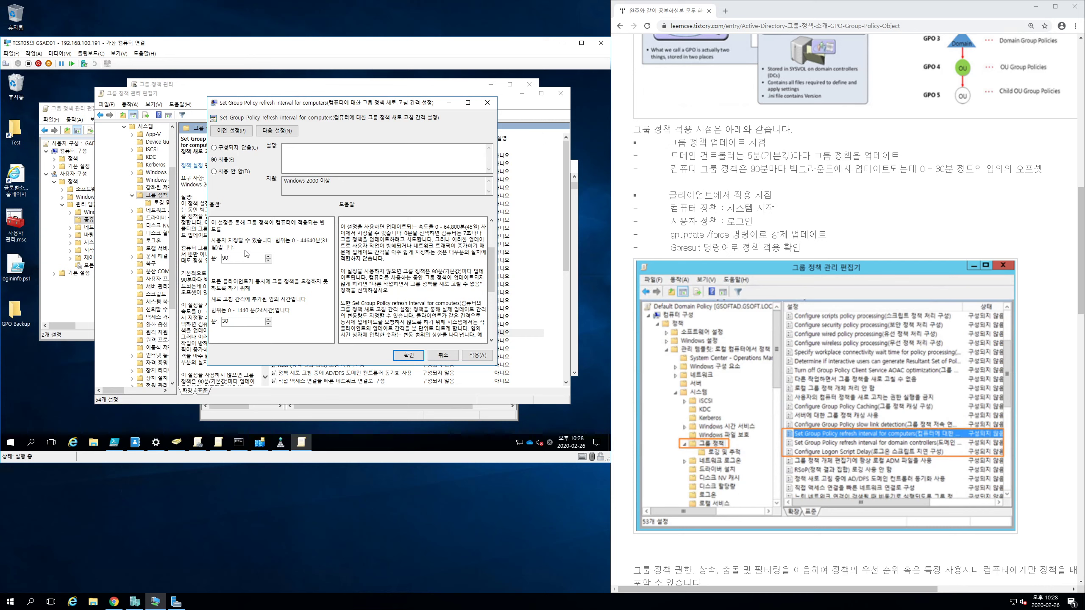
double_click(232, 258)
left_click(242, 323)
double_click(240, 258)
left_click(443, 355)
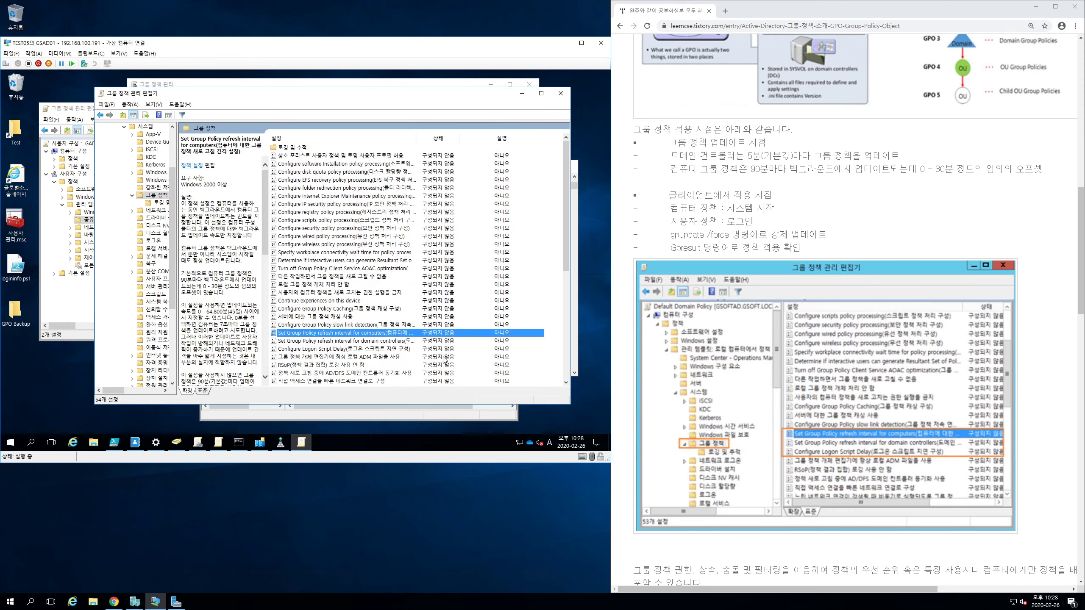
Open Set Group Policy refresh interval for domain controllers, inspect its defaults under Enabled, return it to Not Configured and close it
left_click(389, 341)
double_click(389, 345)
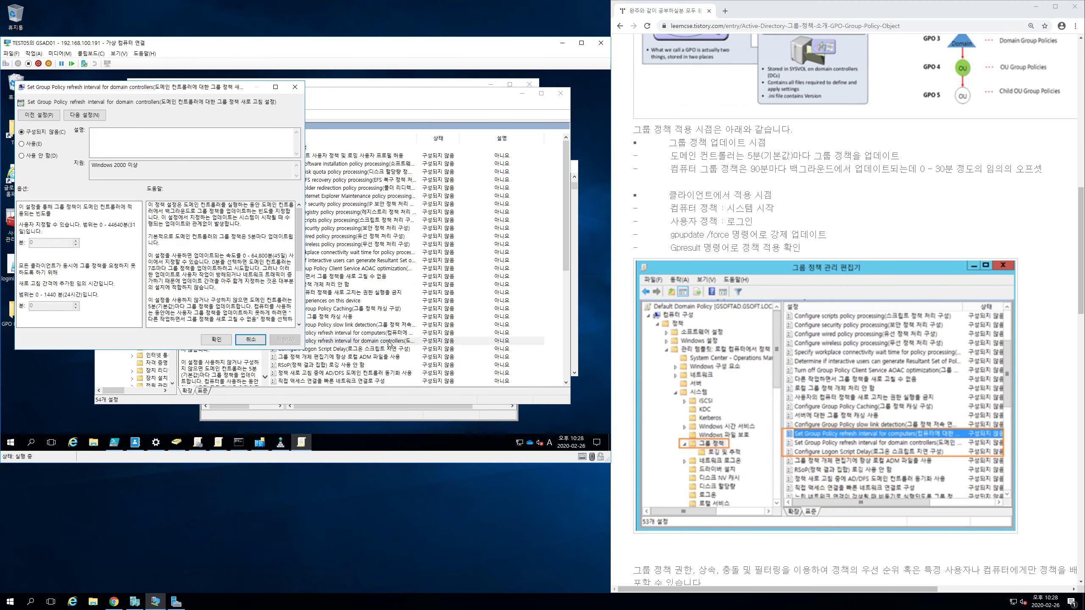
left_click(29, 145)
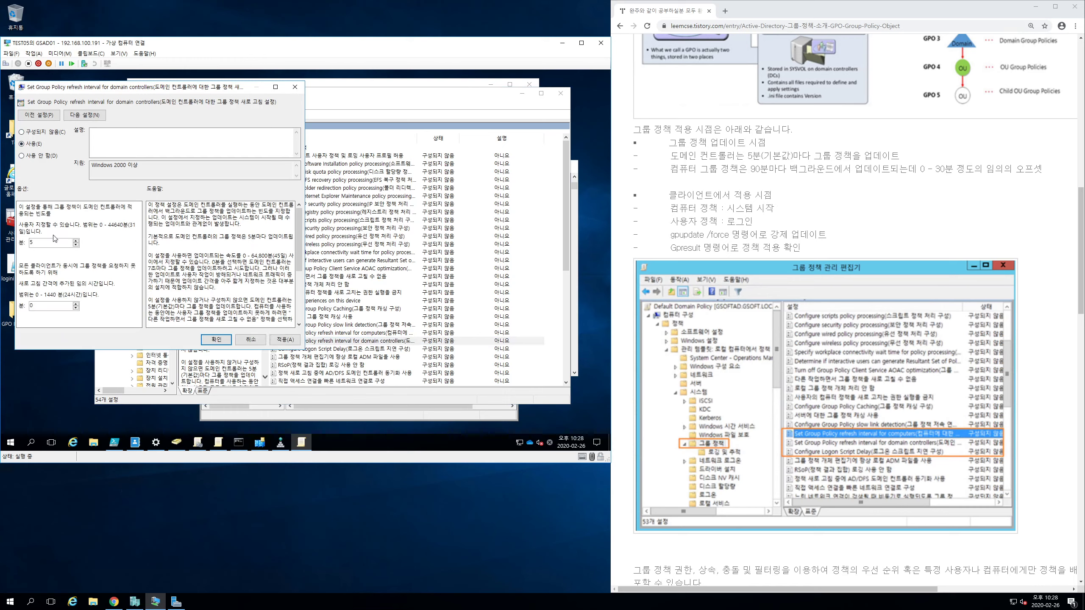
left_click(38, 133)
left_click(294, 88)
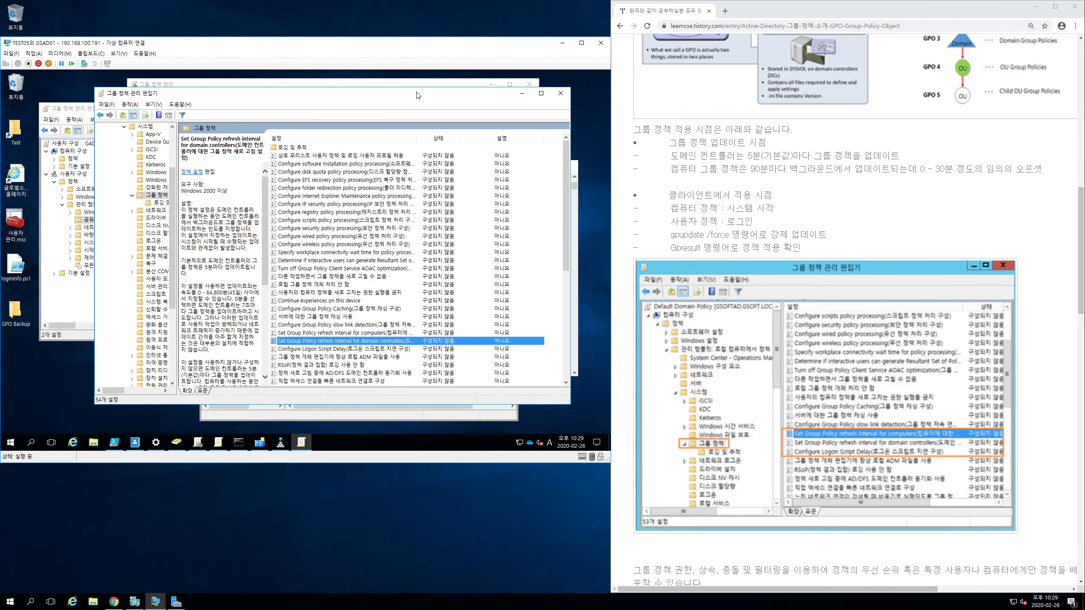
Open Configure Logon Script Delay, try enabling it with a delay of 0 minutes, and cancel the dialog
left_click(375, 350)
double_click(374, 349)
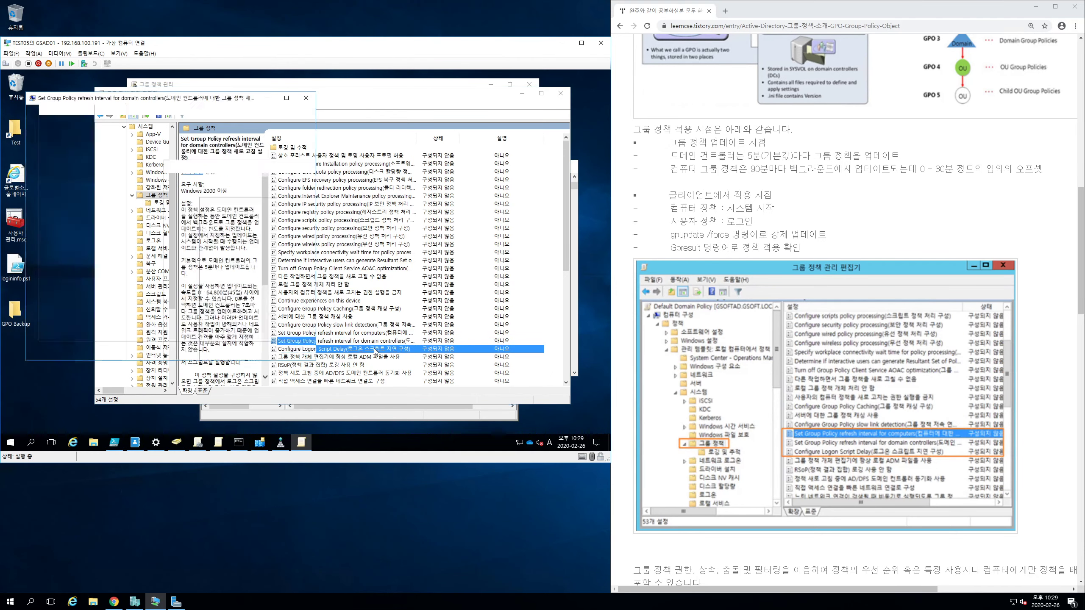
left_click_drag(209, 102, 318, 124)
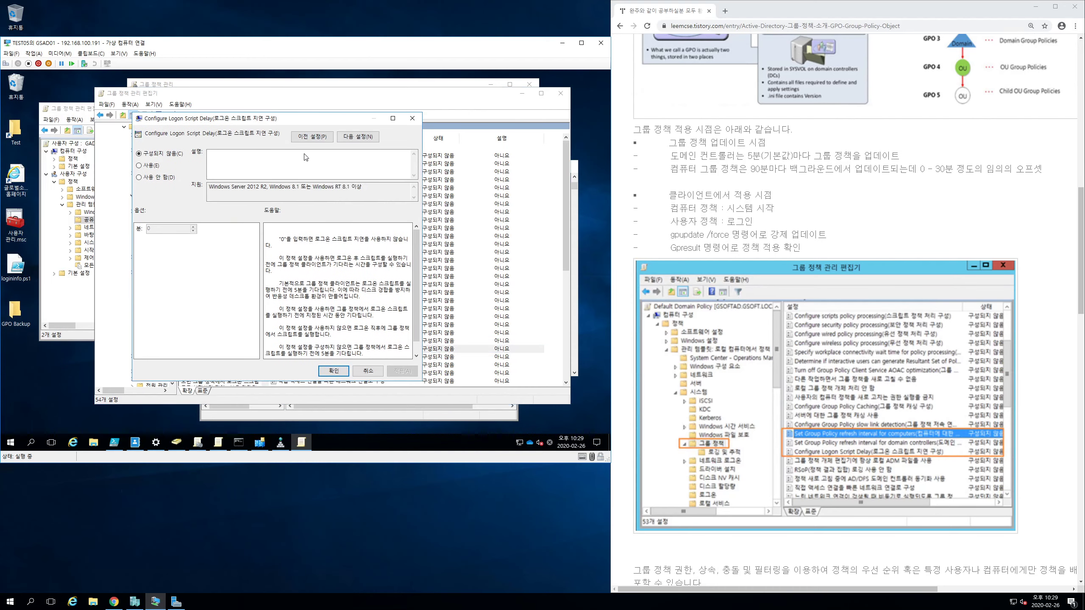
left_click(152, 167)
left_click_drag(165, 231, 114, 232)
type("0")
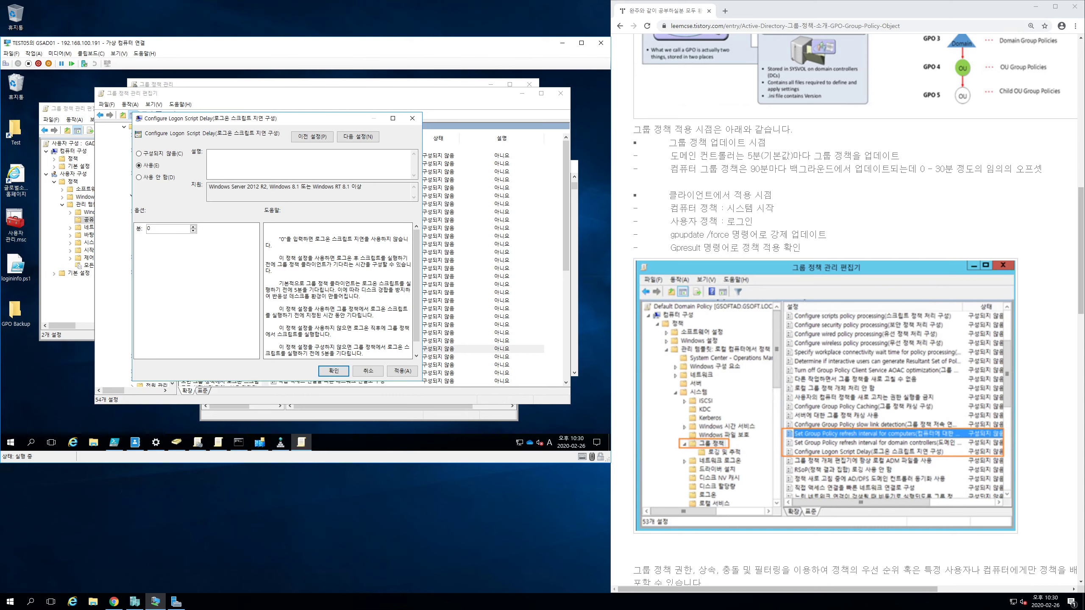
left_click(368, 371)
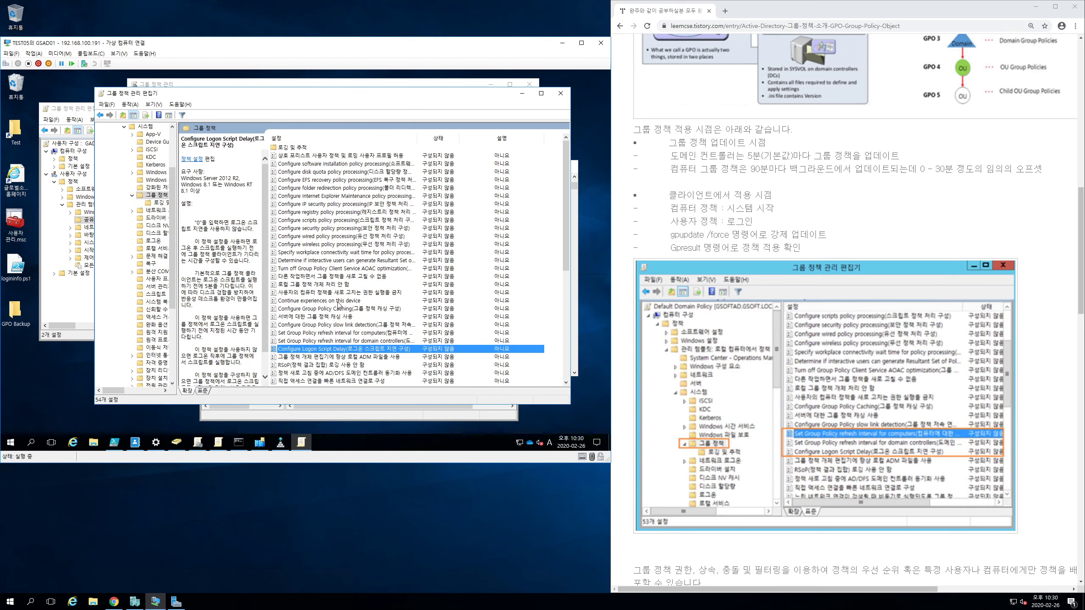
Widen the setting name column in the Group Policy list and open Configure folder redirection policy processing
left_click(358, 317)
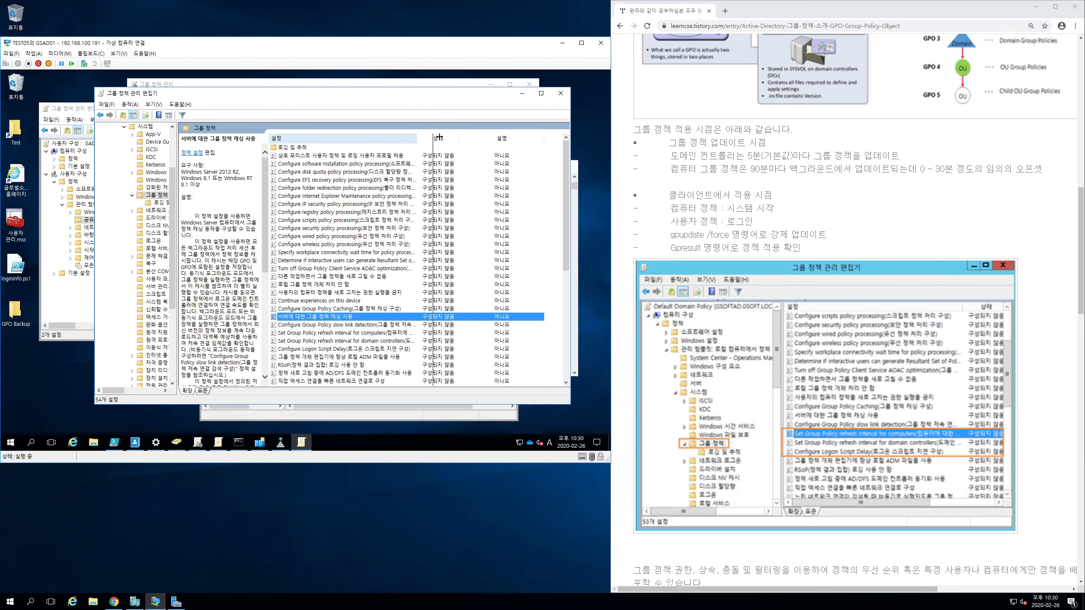
left_click_drag(416, 138, 468, 137)
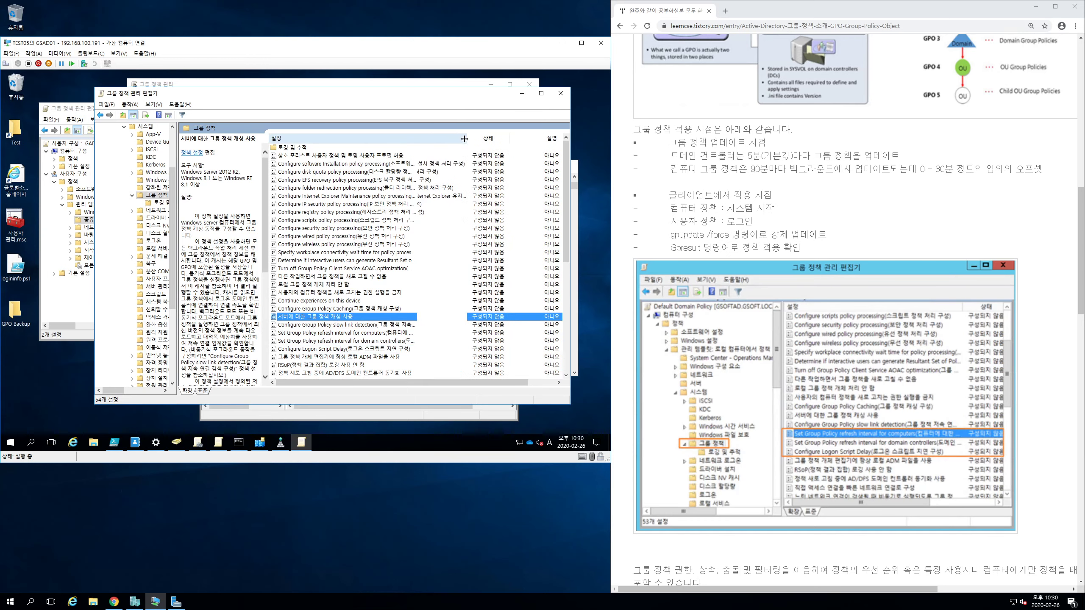
left_click(432, 189)
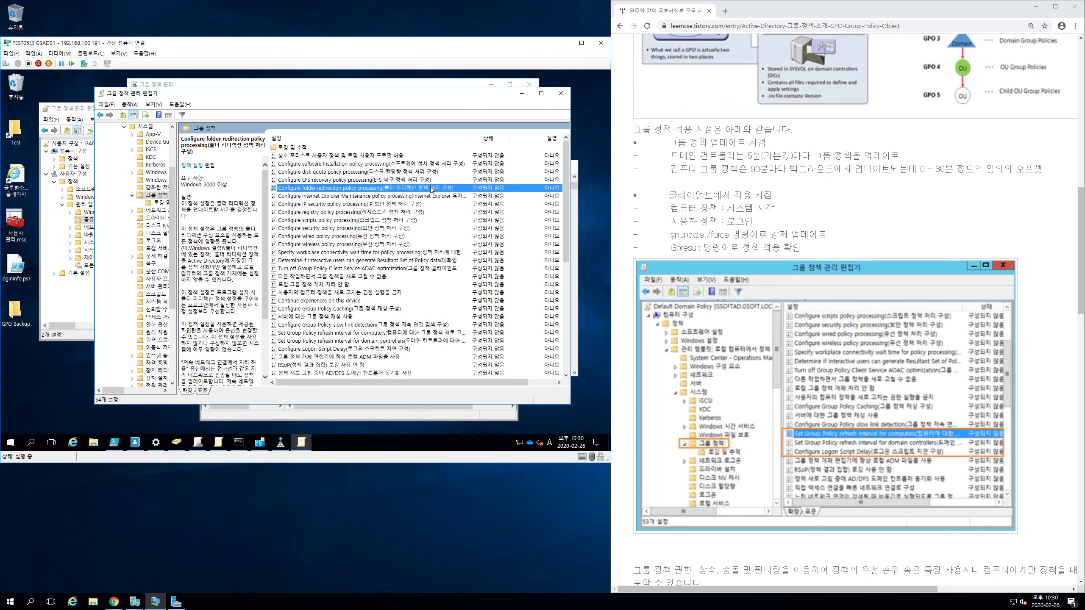
double_click(432, 189)
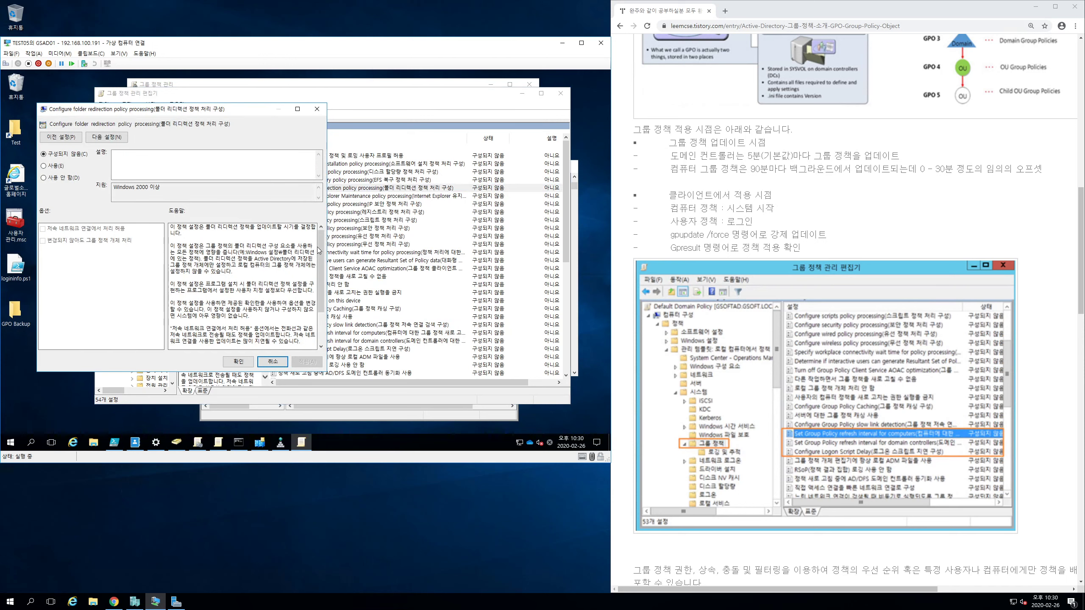
Switch the folder redirection policy processing setting to Enabled to inspect its options, and close the dialog without saving
mouse_move(317, 246)
left_mouse_down()
mouse_move(317, 285)
mouse_move(322, 229)
left_mouse_up()
left_click(56, 166)
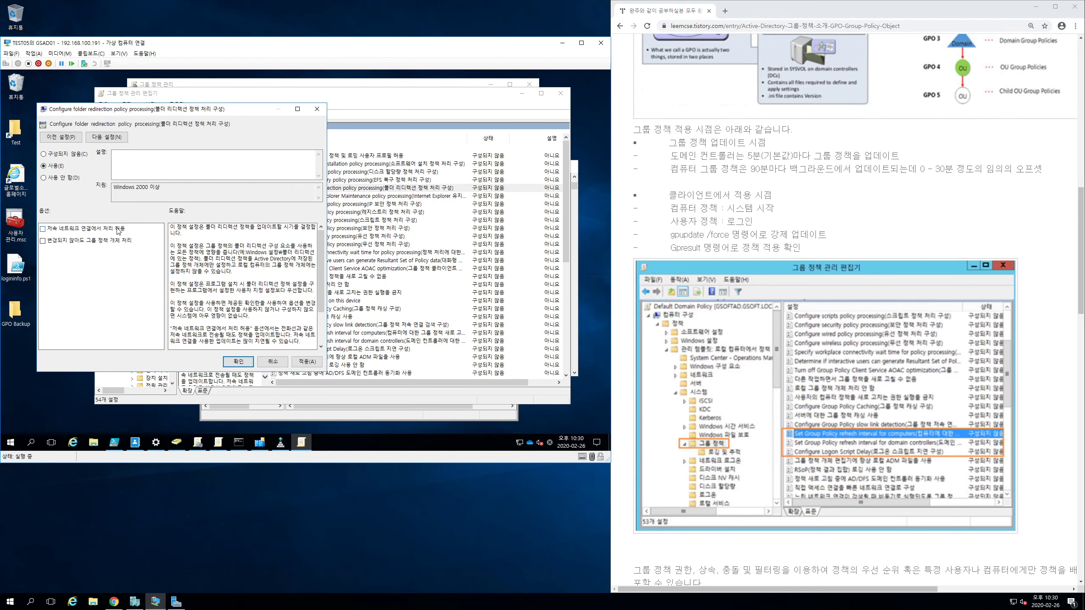
left_click(317, 108)
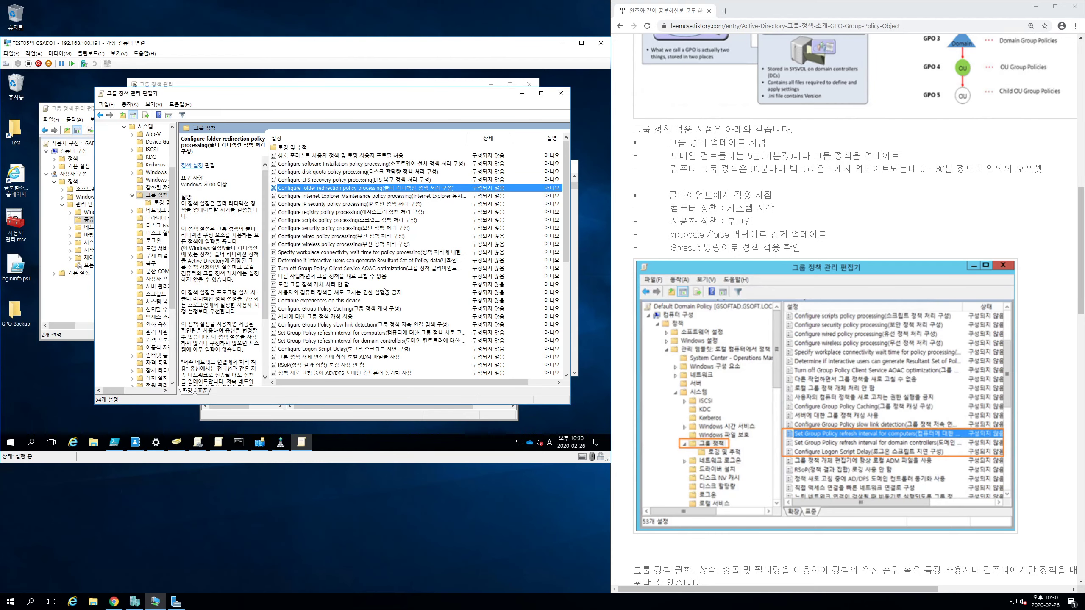
Open Configure Group Policy slow link detection, switch it to Enabled and highlight the help sentence about the default connection speed
left_click(382, 325)
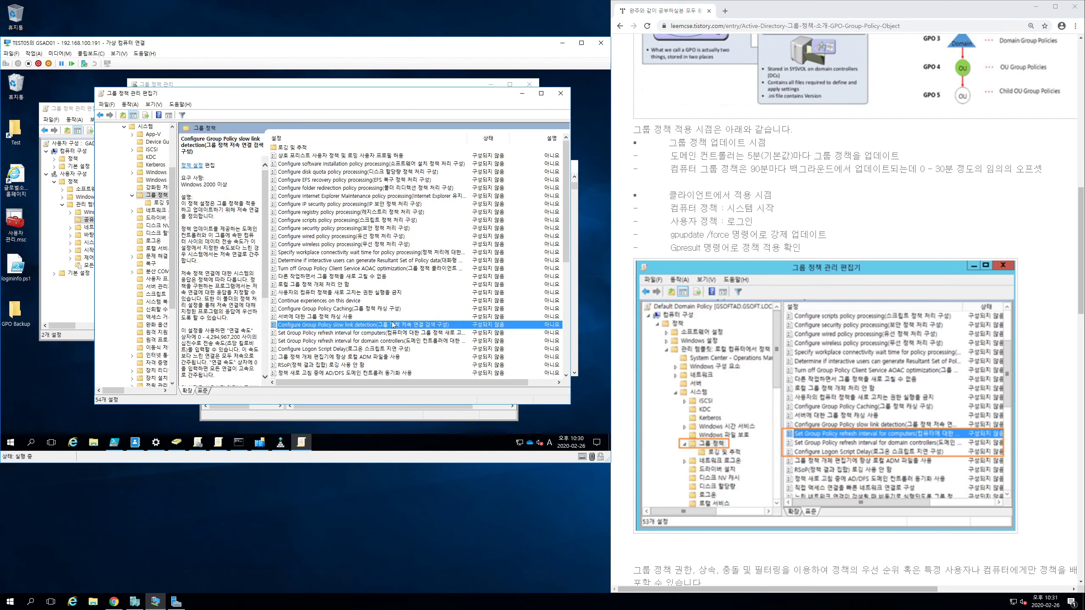
double_click(416, 325)
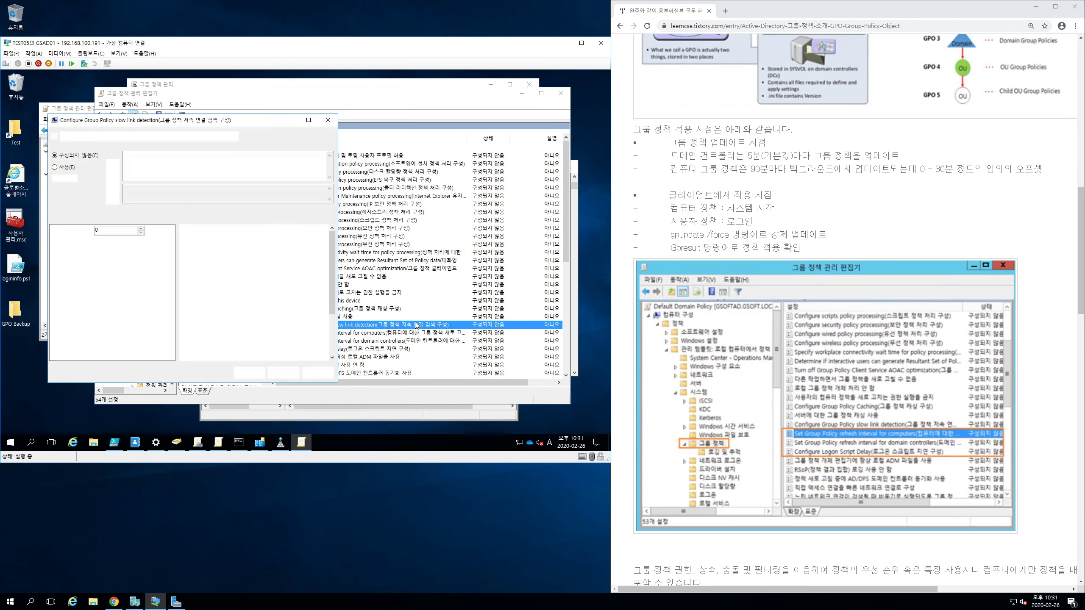
left_click(67, 167)
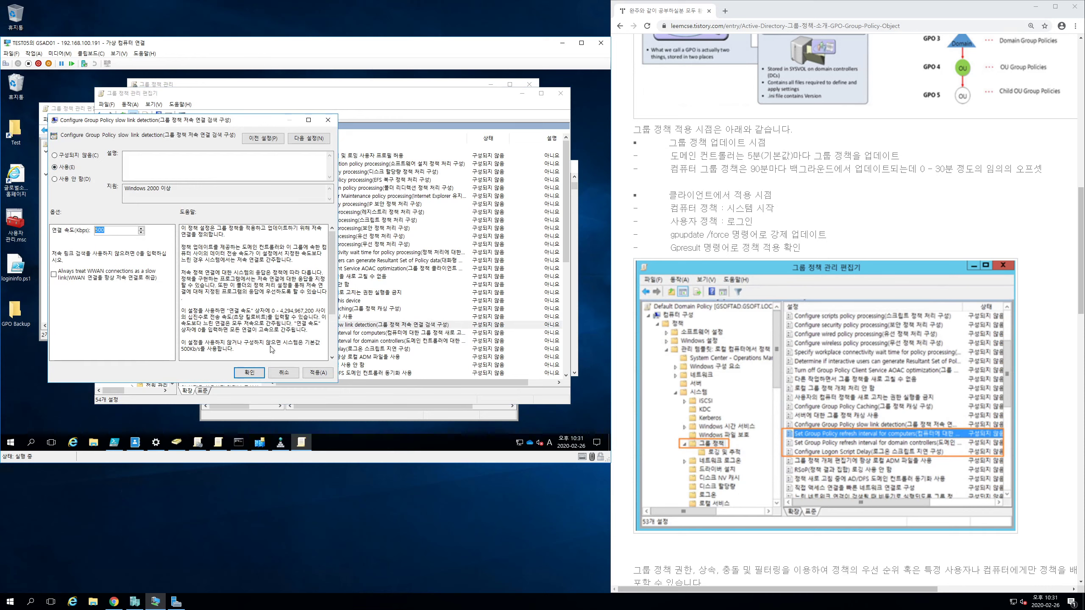
left_click_drag(189, 343, 284, 350)
left_click(249, 352)
left_click(180, 342, "shift")
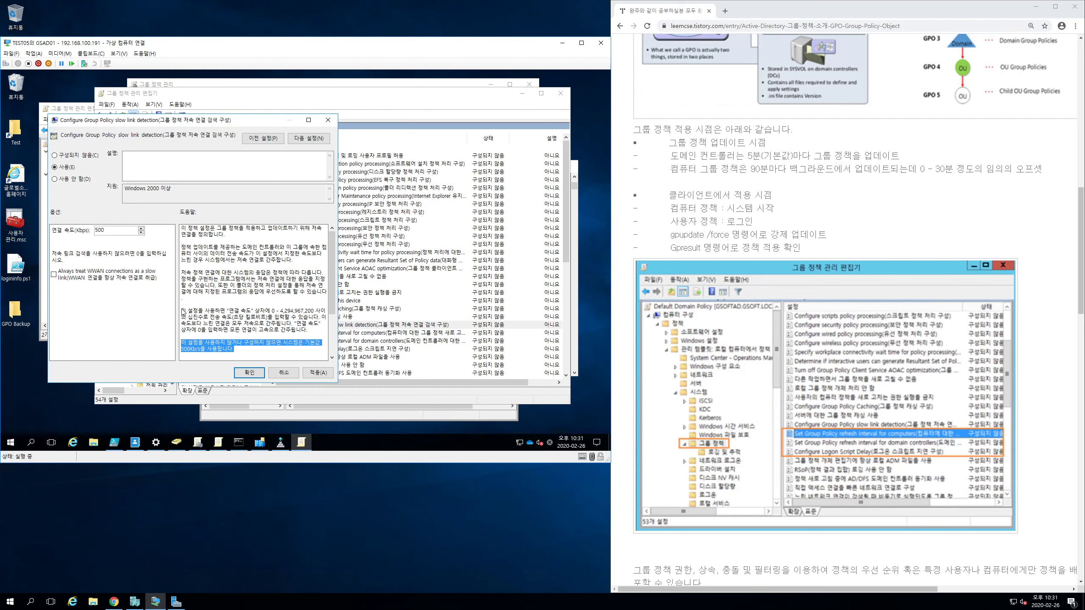
Return slow link detection to Not Configured, close its dialog, and close the Default Domain Policy editor
left_click(71, 156)
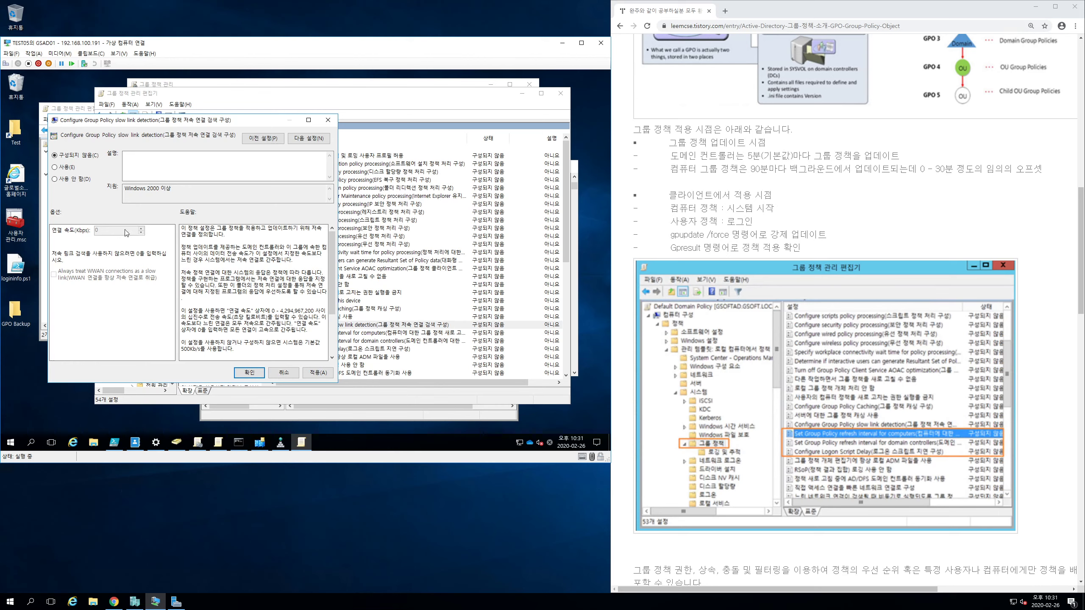
left_click(329, 120)
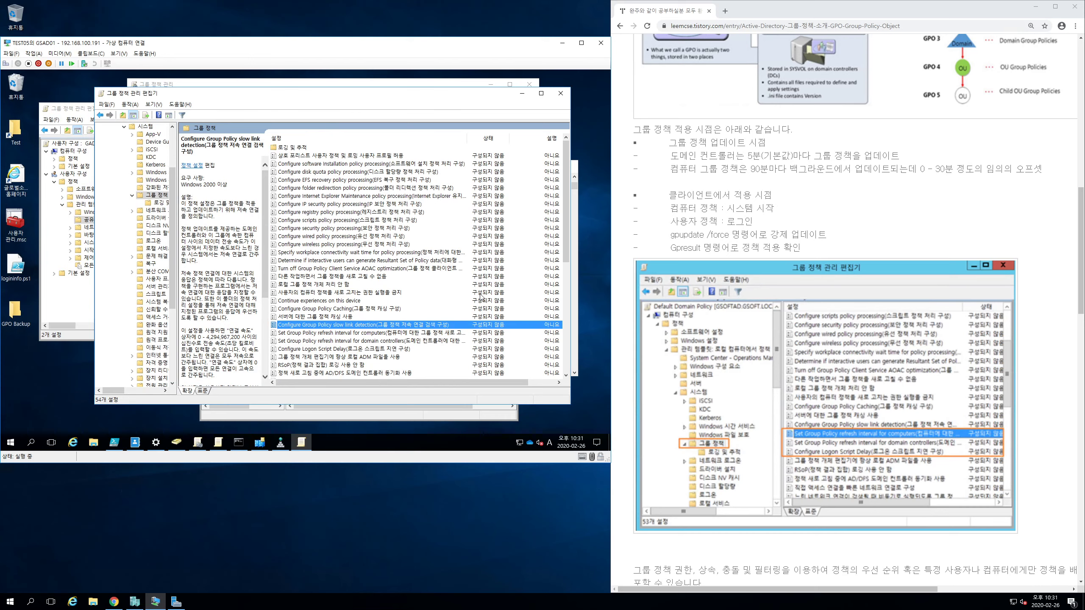
left_click(557, 93)
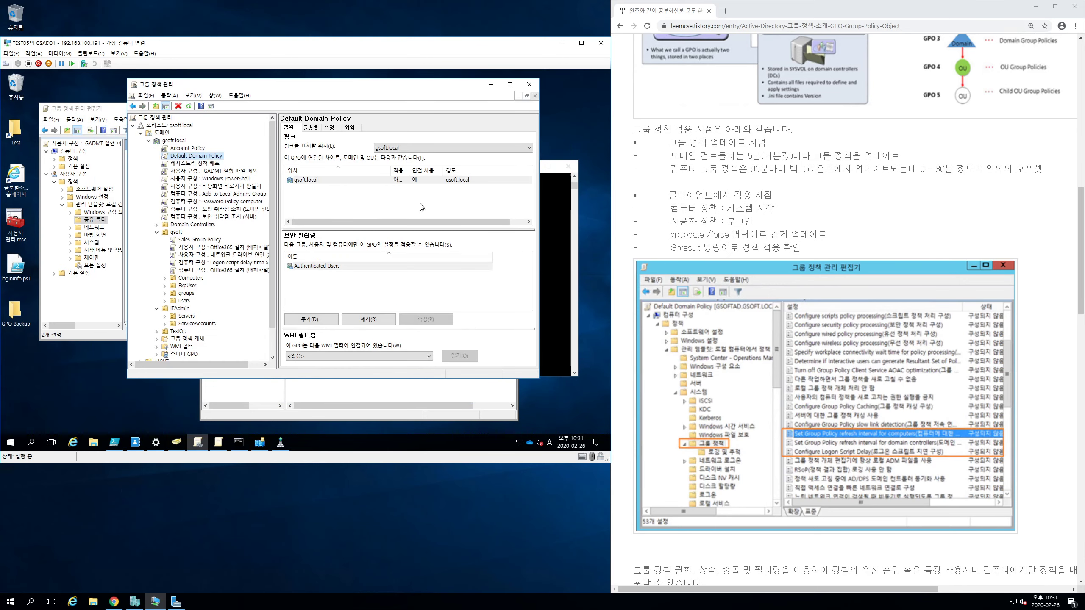
Switch to the blog article in Chrome and review the GPO processing order, application timing, and inheritance and backup sections
left_click(688, 146)
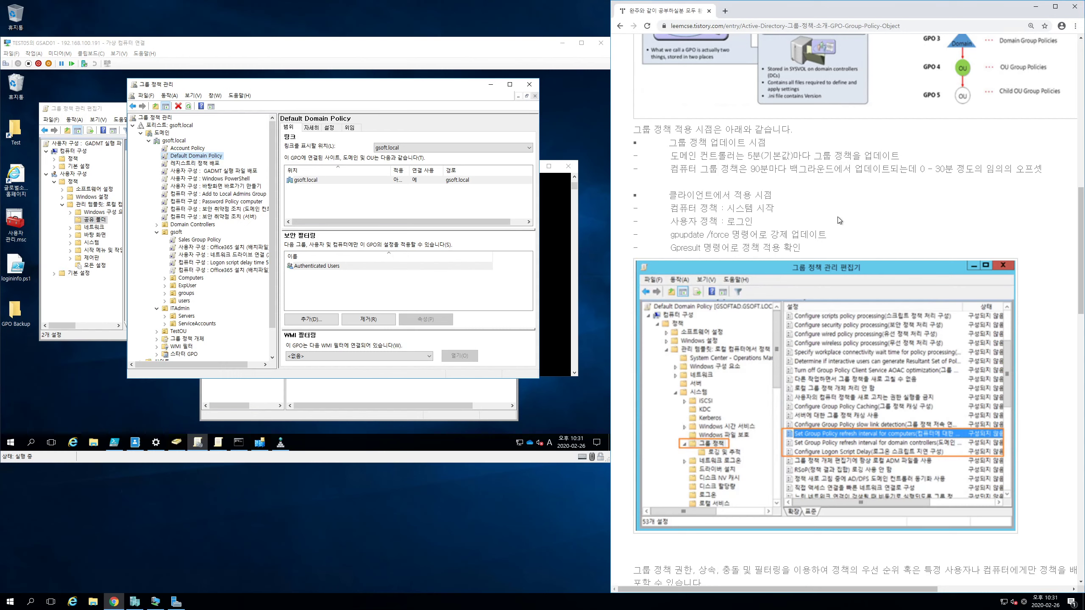
scroll(889, 209, "up", 6)
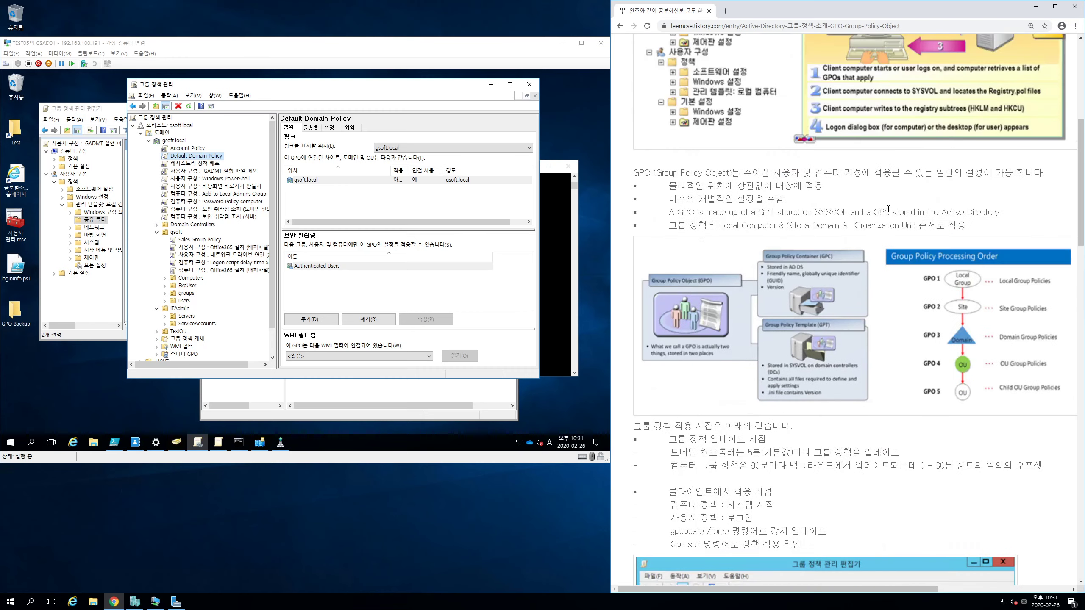
scroll(858, 190, "down", 7)
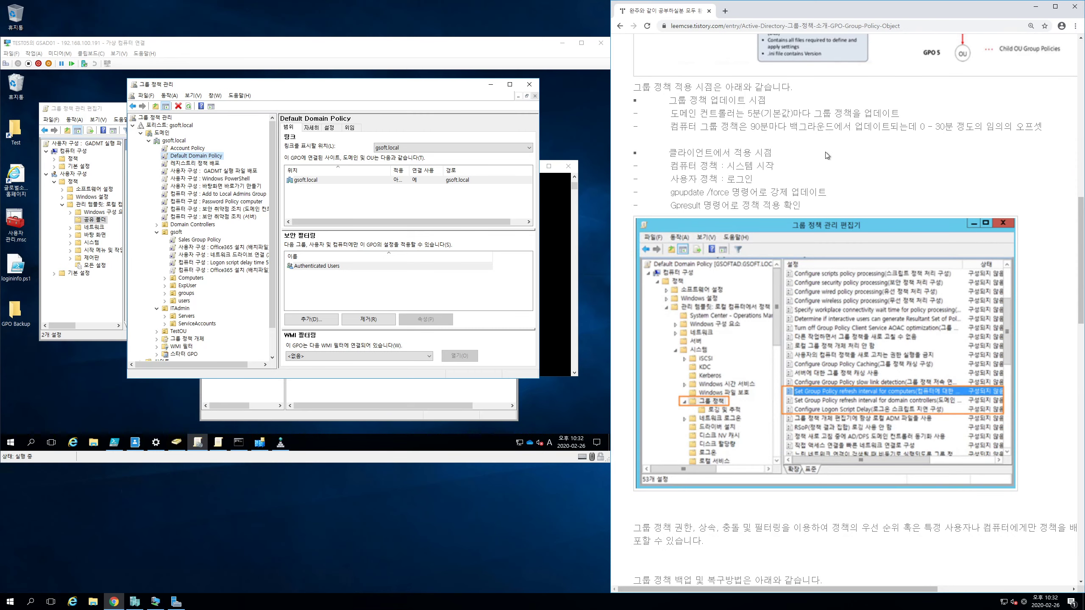
scroll(835, 157, "down", 4)
scroll(843, 159, "down", 6)
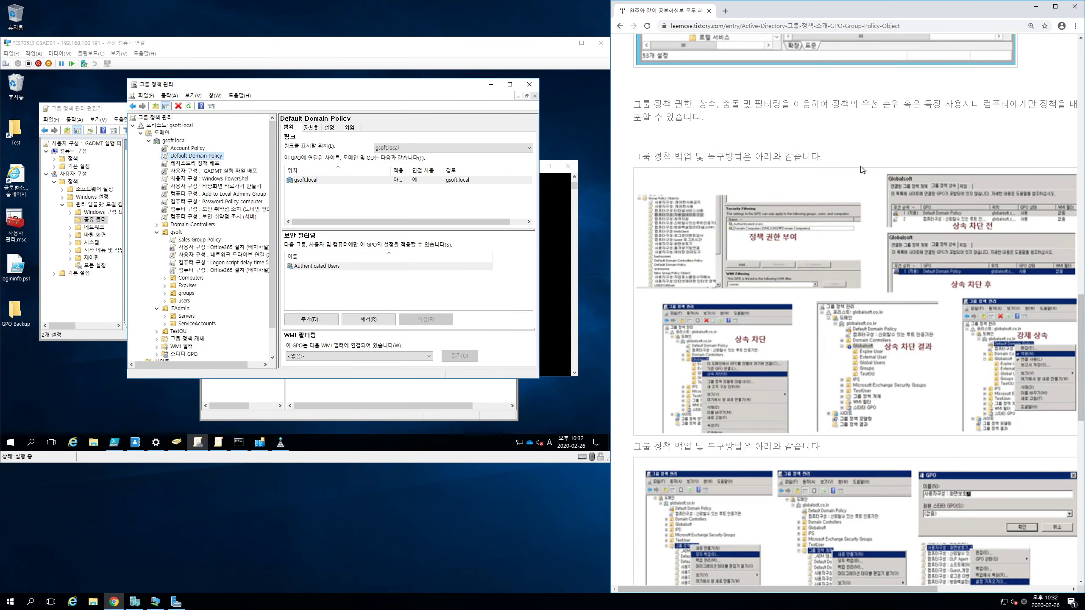